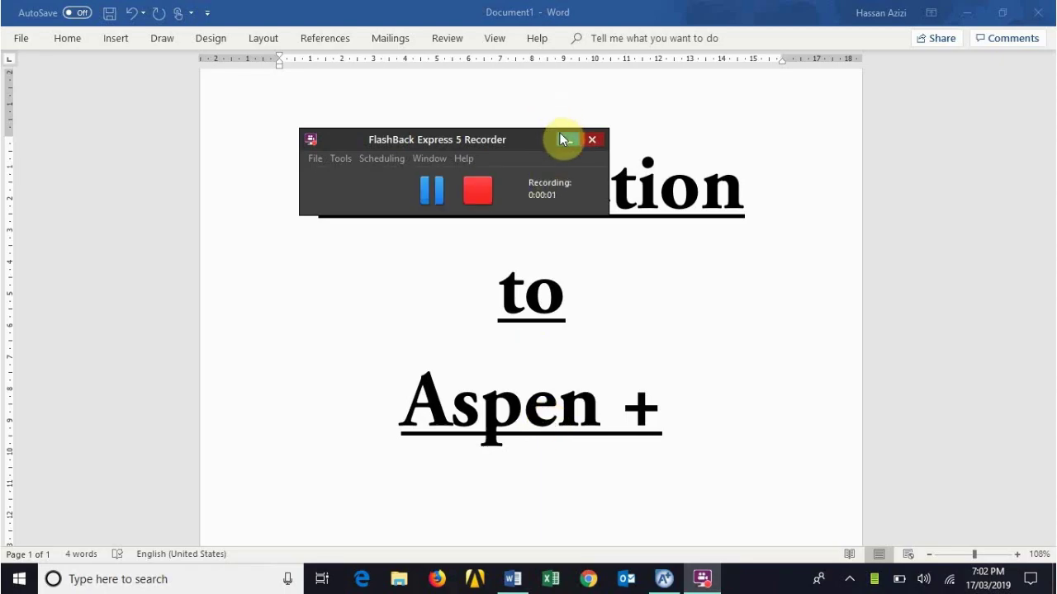
# Switch to Aspen Plus and create a new simulation from the Blank Simulation template.
pyautogui.click(565, 140)
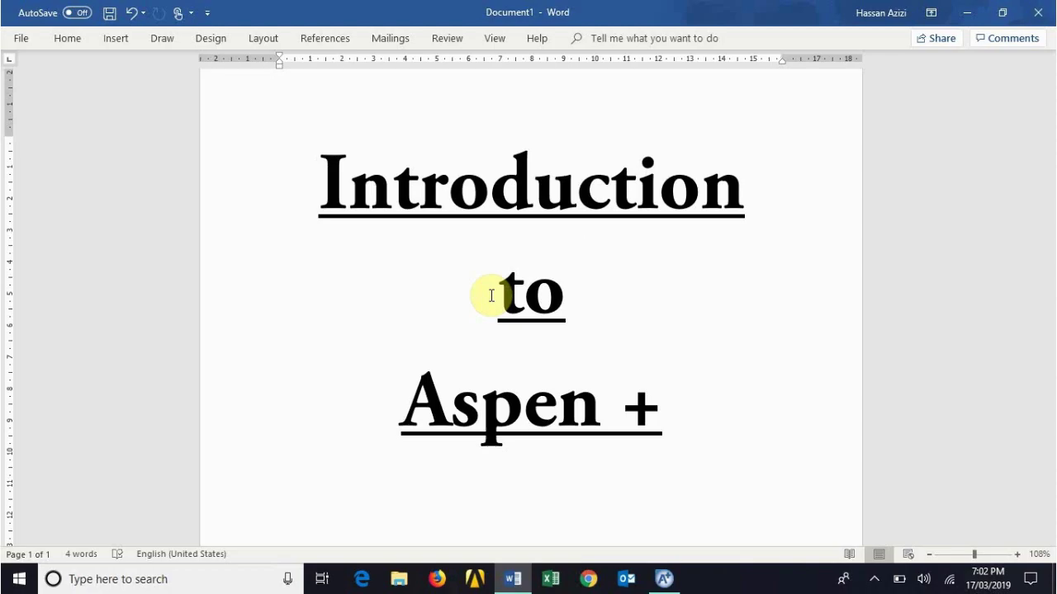
pyautogui.click(662, 581)
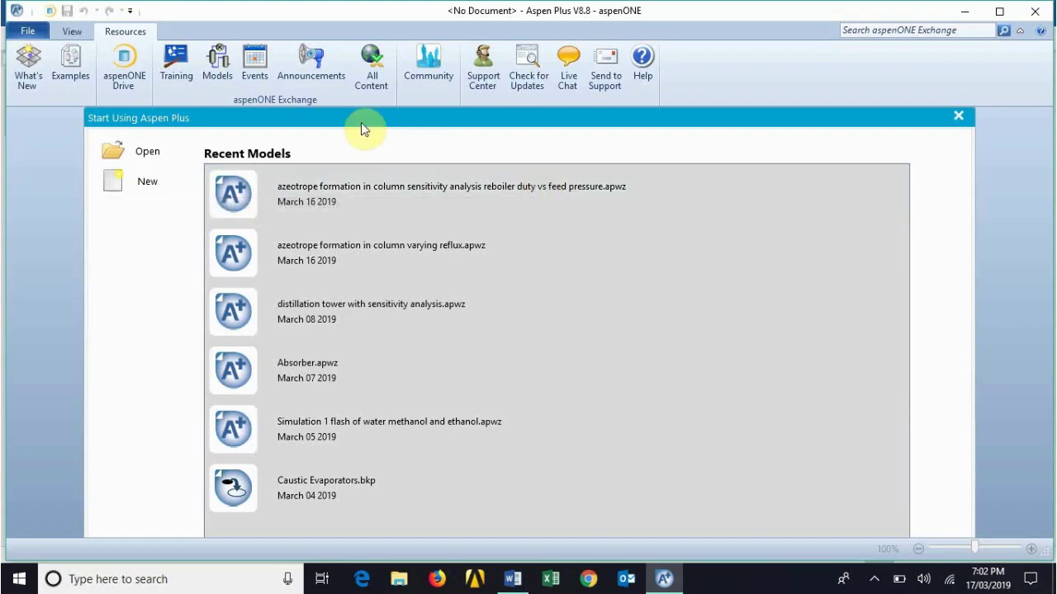
pyautogui.click(135, 188)
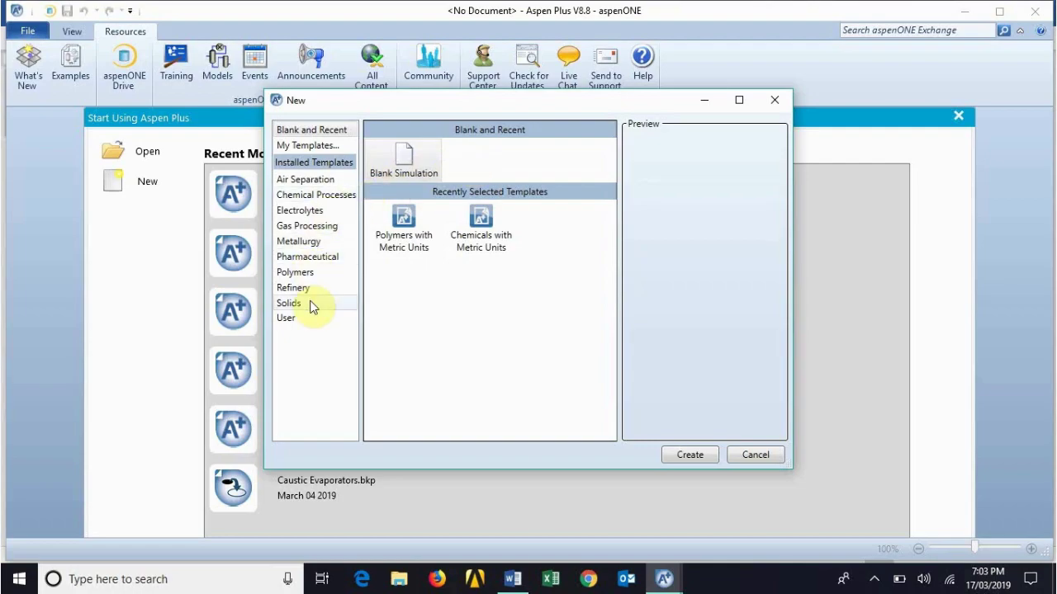
pyautogui.click(314, 272)
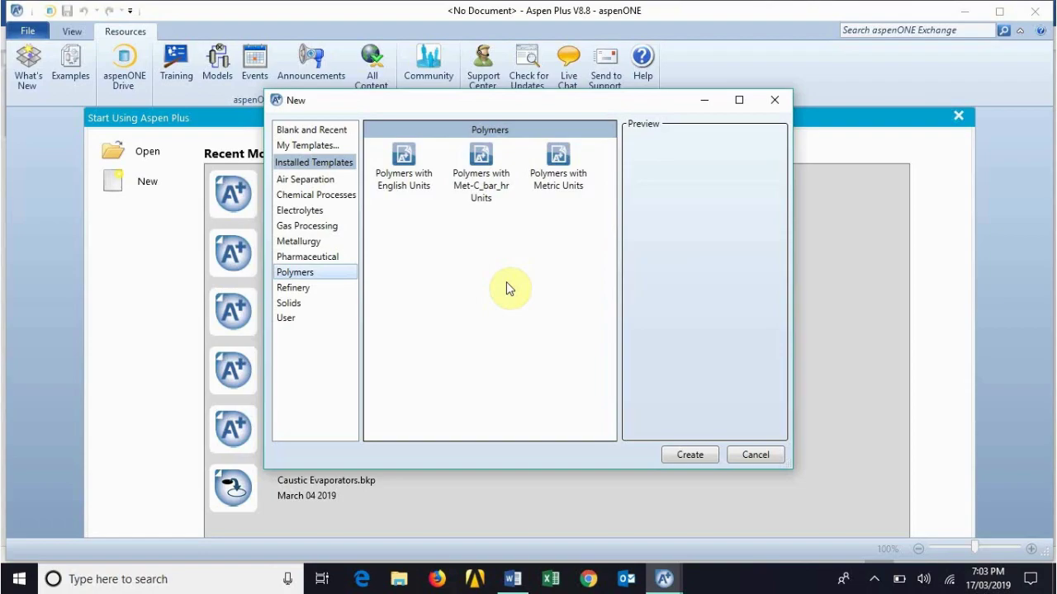
pyautogui.click(338, 132)
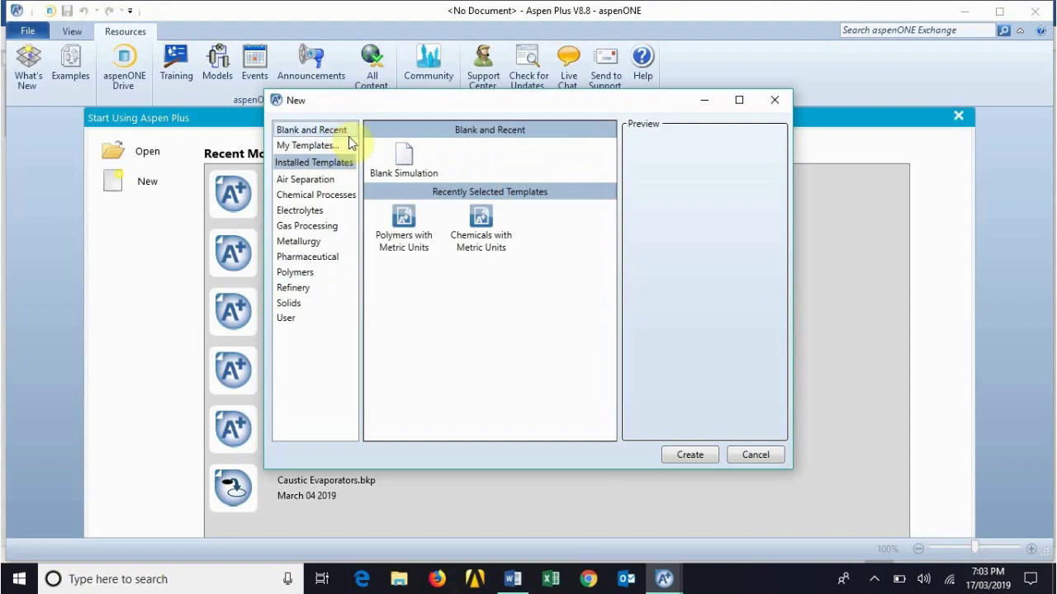
pyautogui.click(417, 175)
pyautogui.click(700, 455)
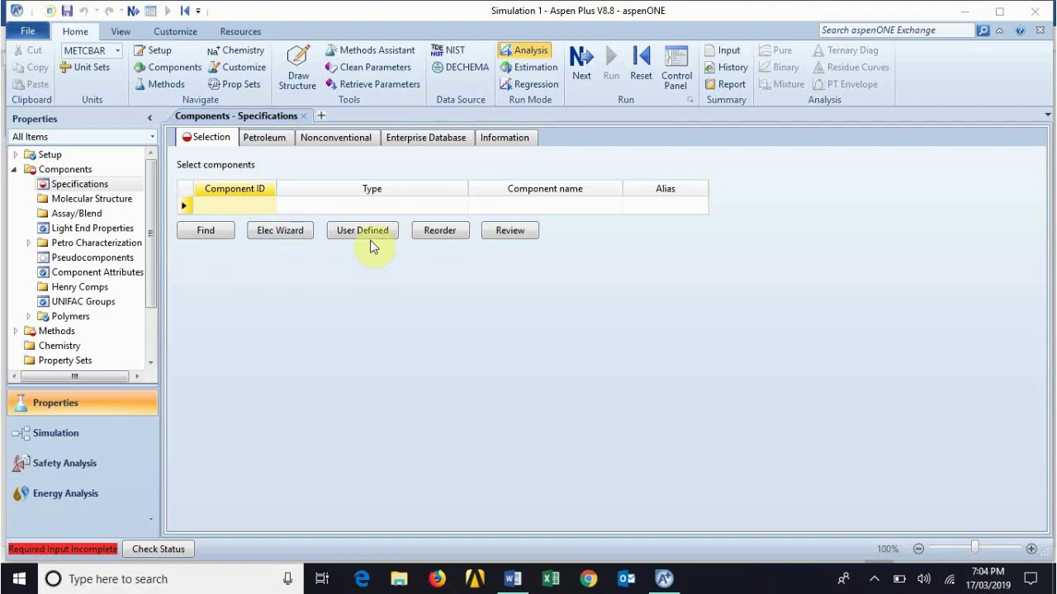
# Add BENZENE as the first component in the component specifications.
pyautogui.click(257, 143)
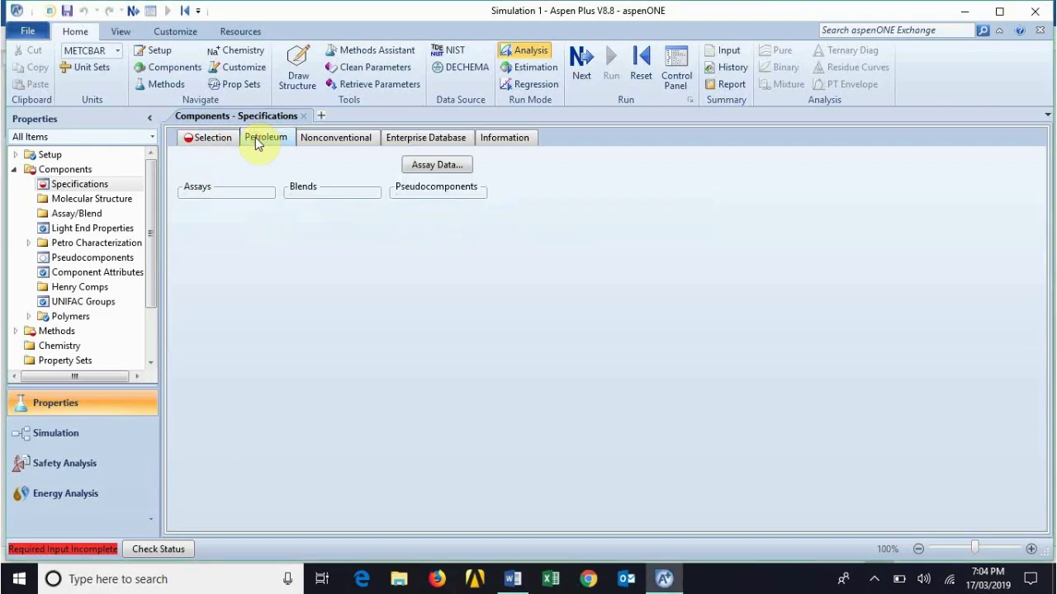
pyautogui.click(219, 144)
pyautogui.click(219, 204)
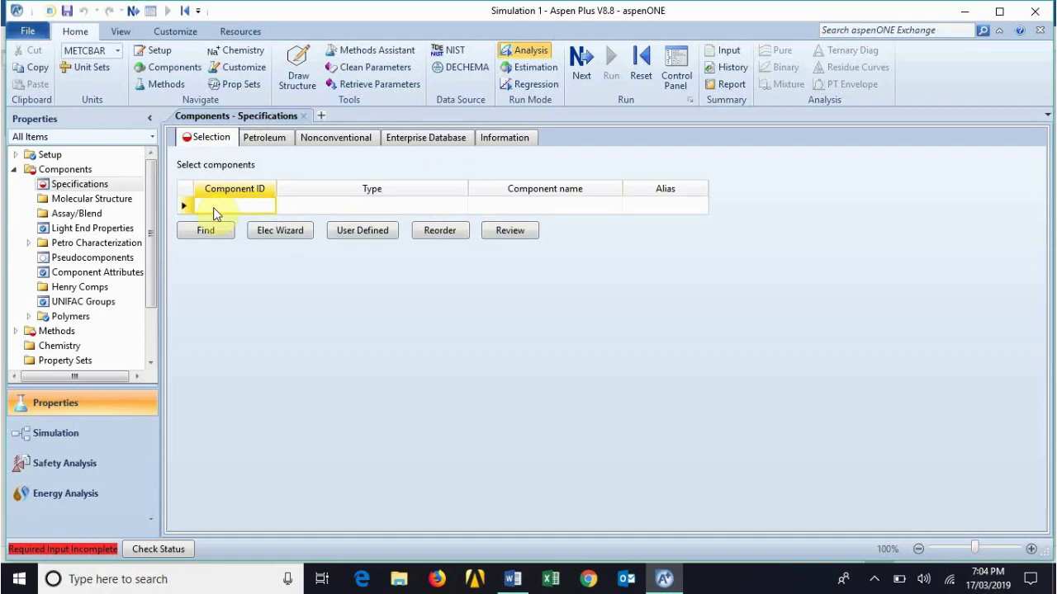
pyautogui.click(213, 207)
pyautogui.write('BENZENE')
pyautogui.click(214, 209)
pyautogui.press('Return')
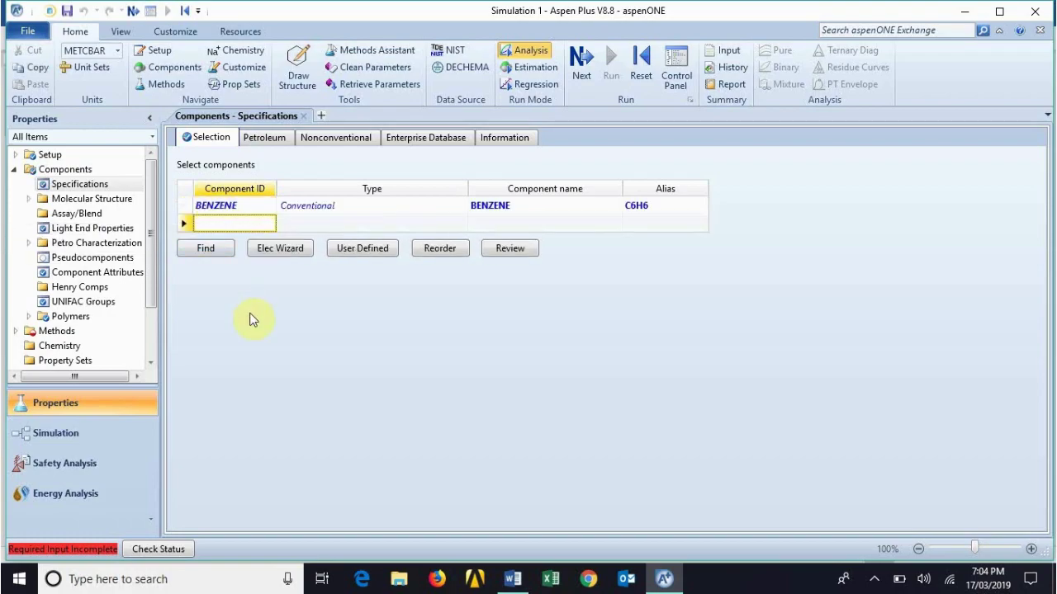
# Open the compound search and add the APV88 ASPENPCD databank to the selected databanks.
pyautogui.click(211, 256)
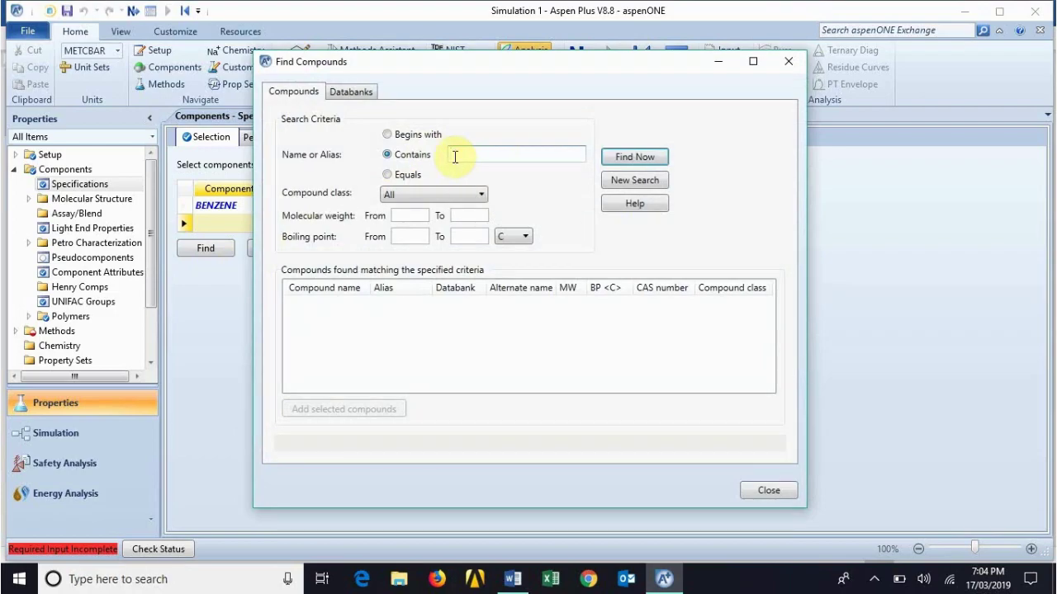
pyautogui.click(466, 200)
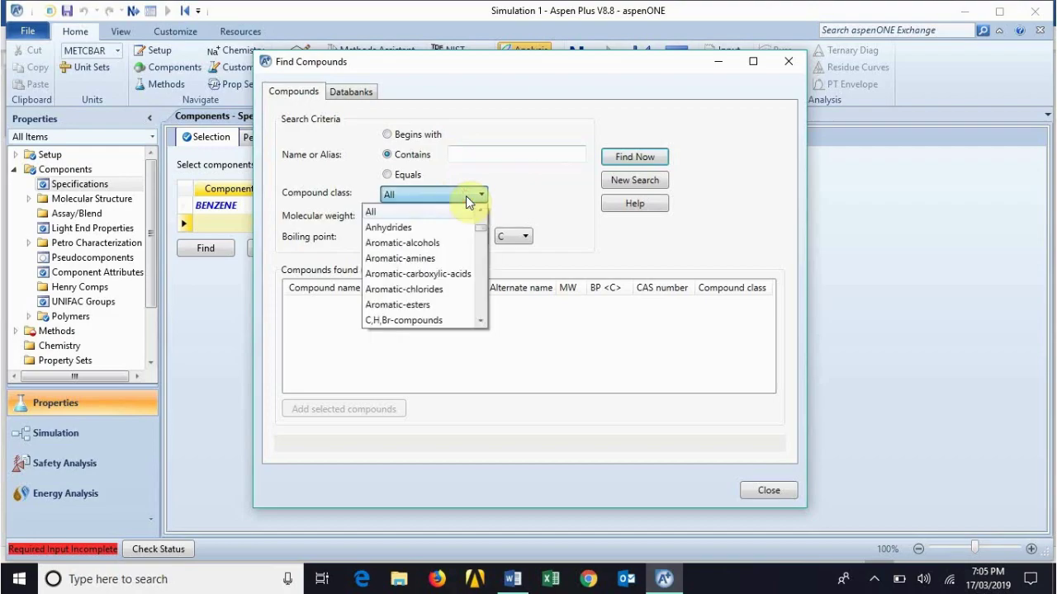
pyautogui.click(465, 196)
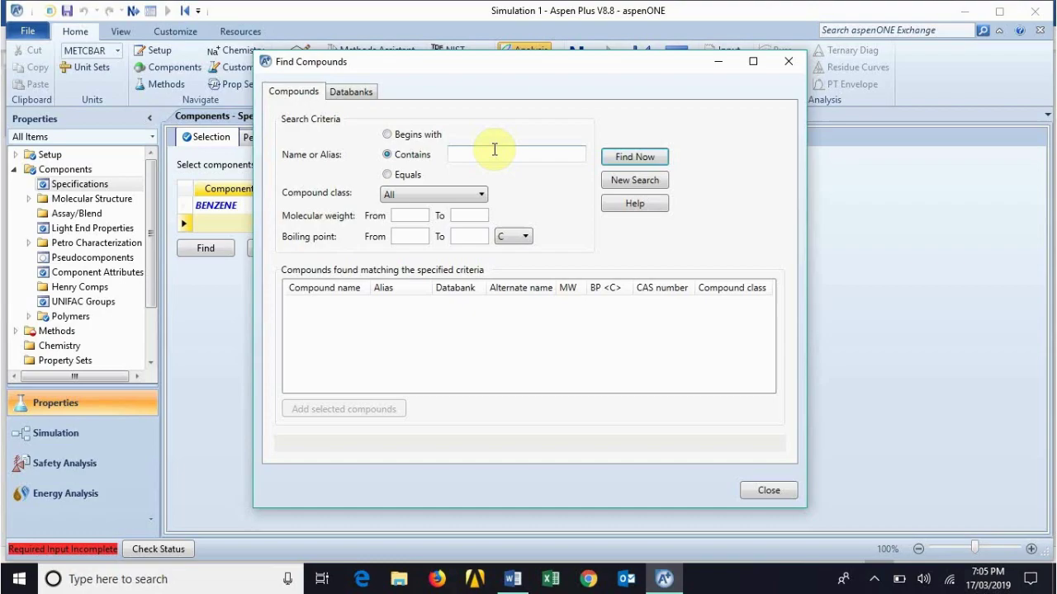
pyautogui.click(362, 92)
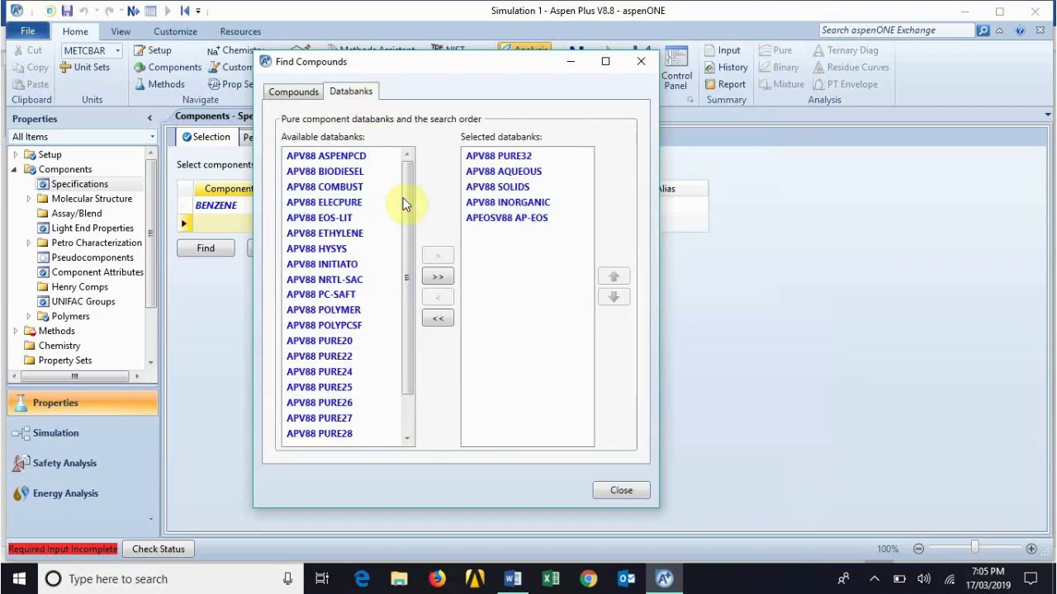
pyautogui.moveTo(405, 204); pyautogui.dragTo(412, 227)
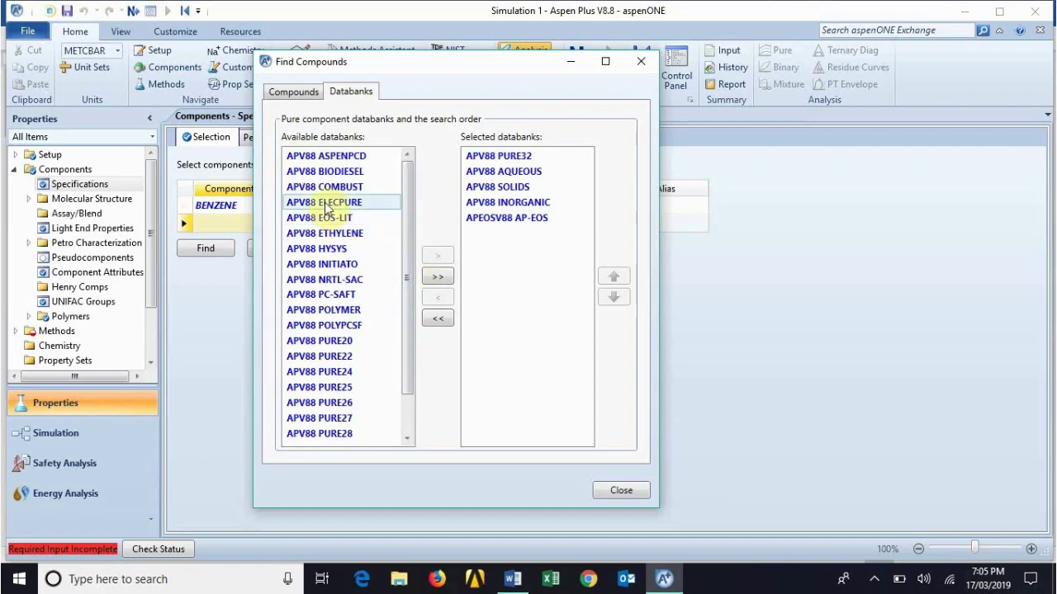
pyautogui.click(344, 157)
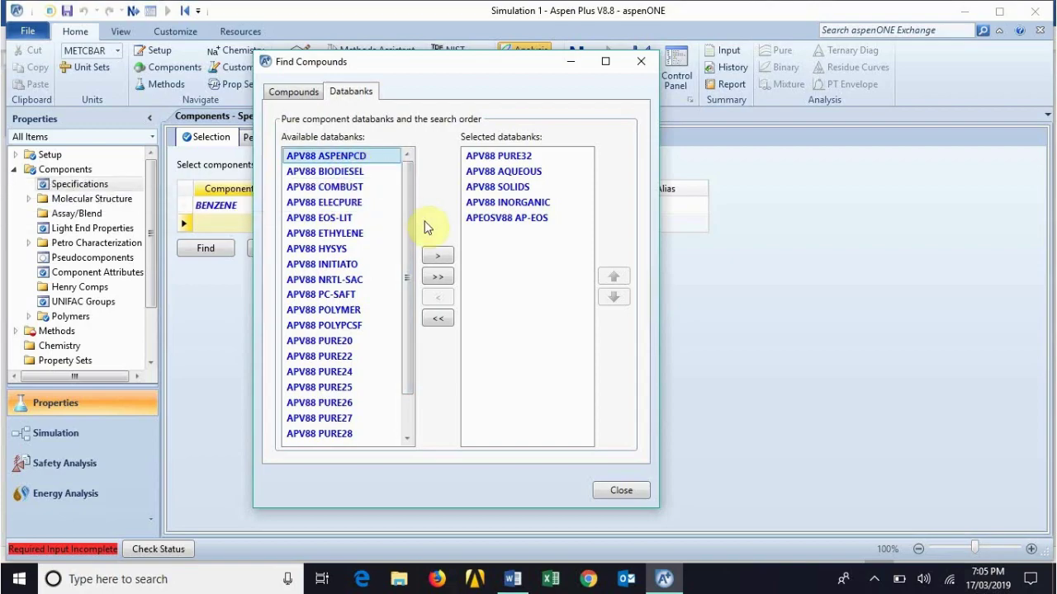
pyautogui.click(434, 256)
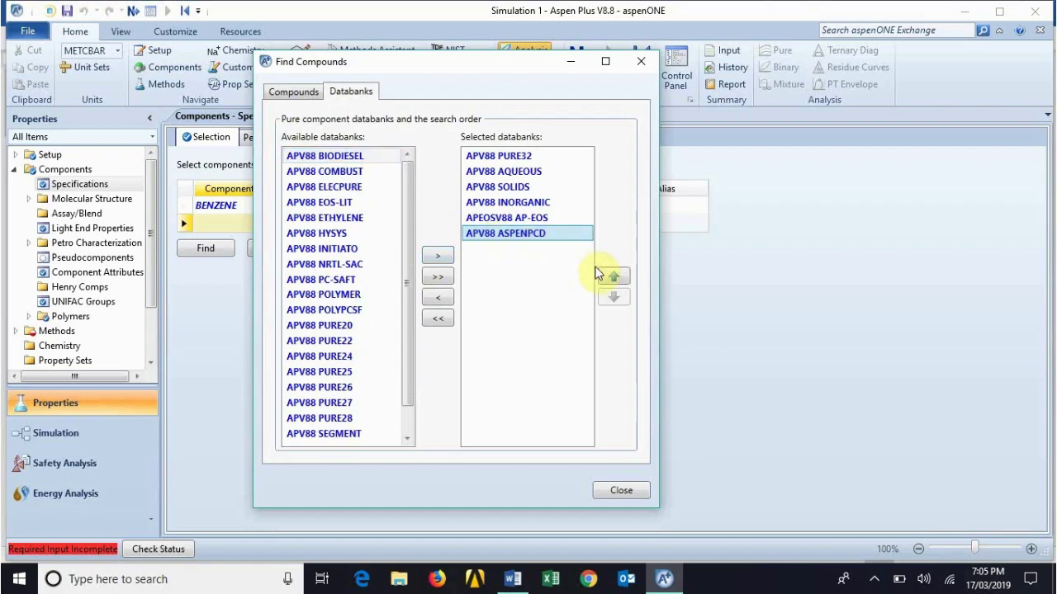
# Move APV88 ASPENPCD up the search order to just below APV88 AQUEOUS and close the compound search.
pyautogui.click(612, 276)
pyautogui.click(612, 277)
pyautogui.click(611, 277)
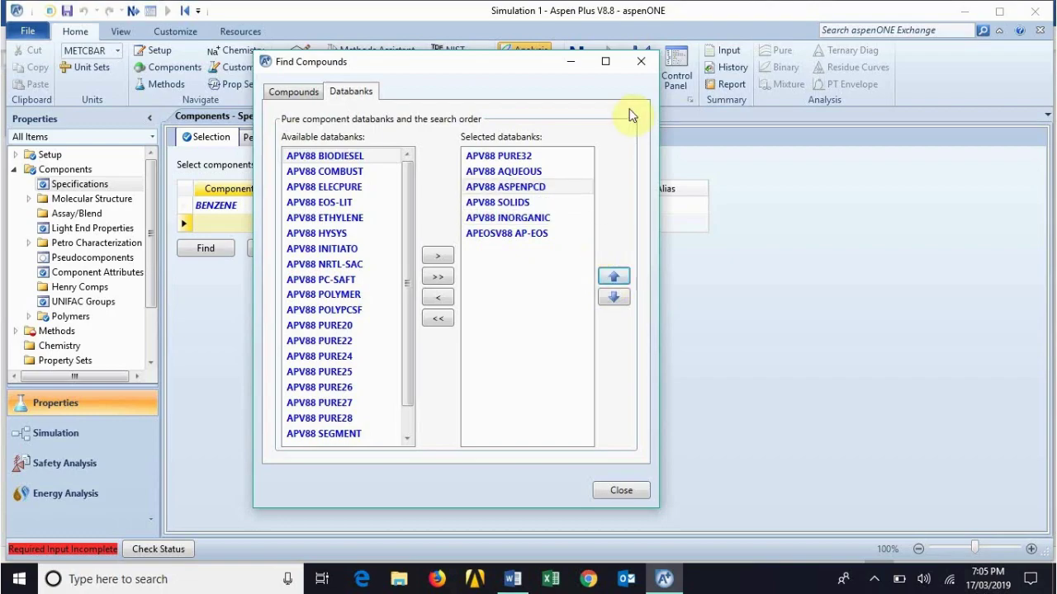
pyautogui.click(640, 63)
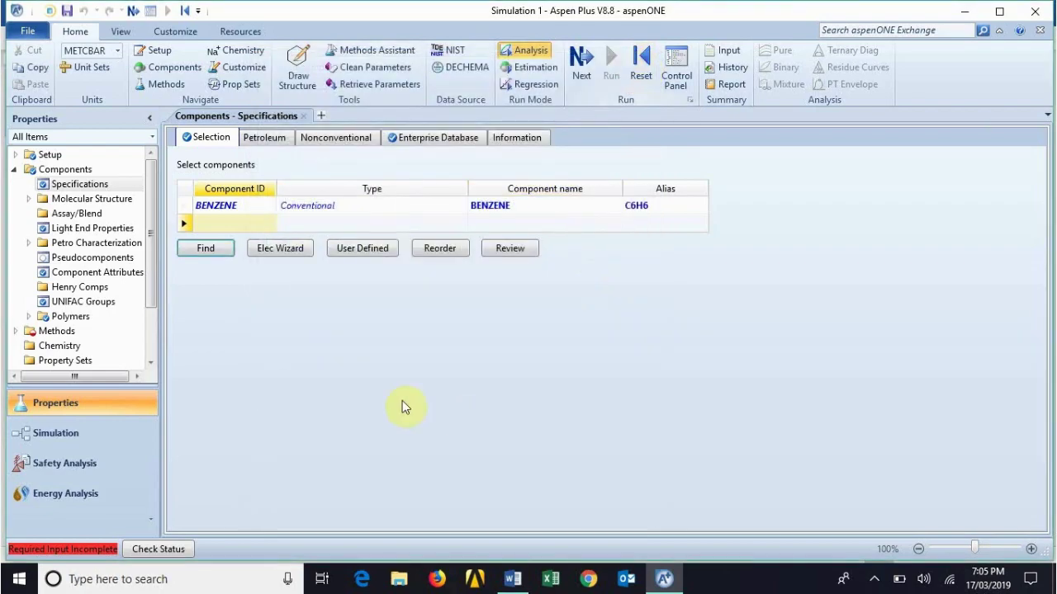
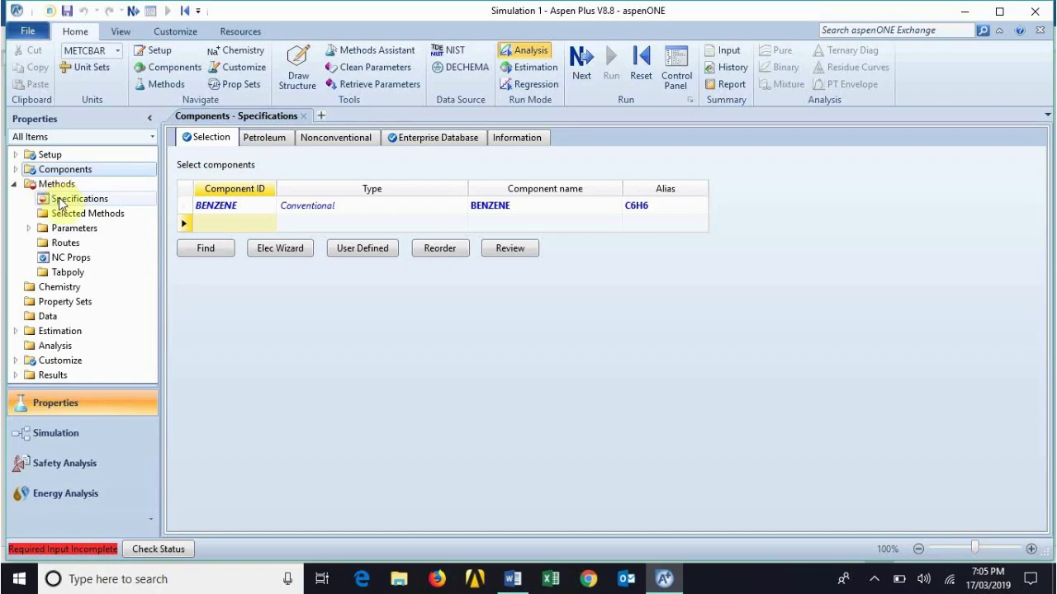
# In the property method specifications, keep the COMMON method filter and set the base method to NRTL.
pyautogui.click(59, 203)
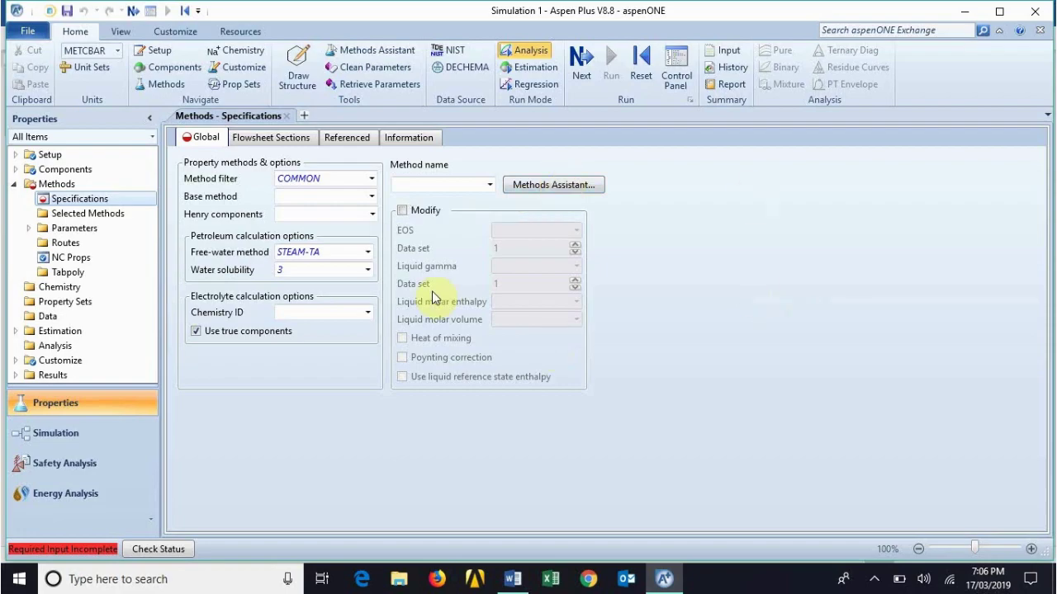
pyautogui.click(372, 180)
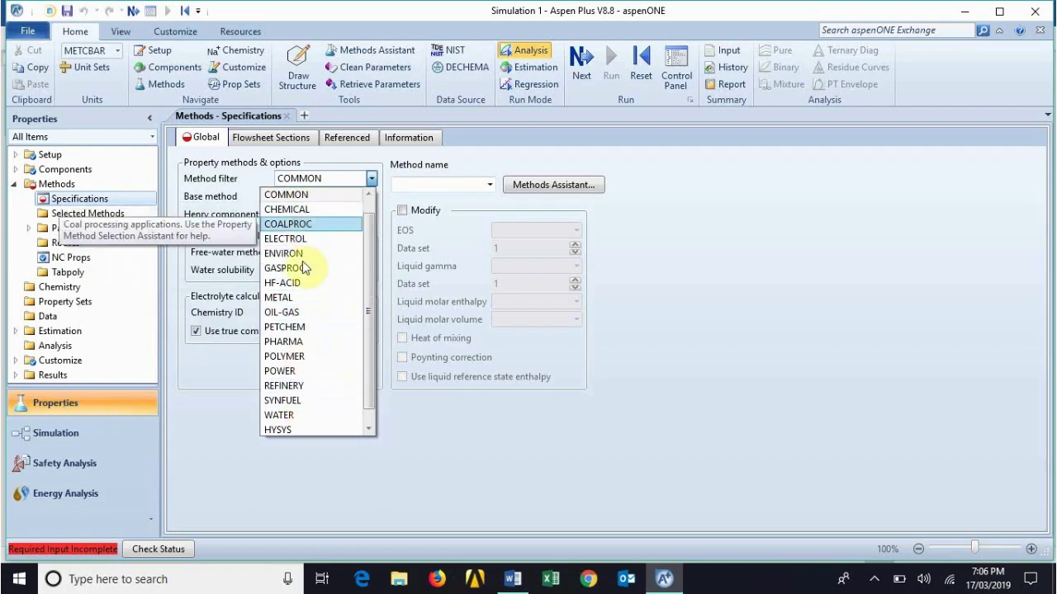
pyautogui.click(372, 183)
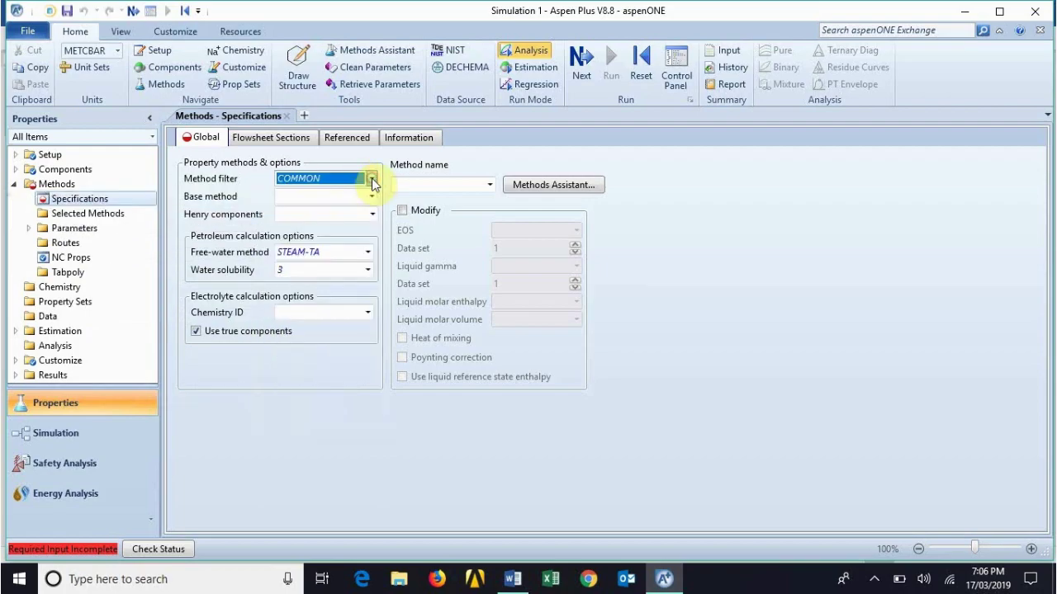
pyautogui.click(372, 198)
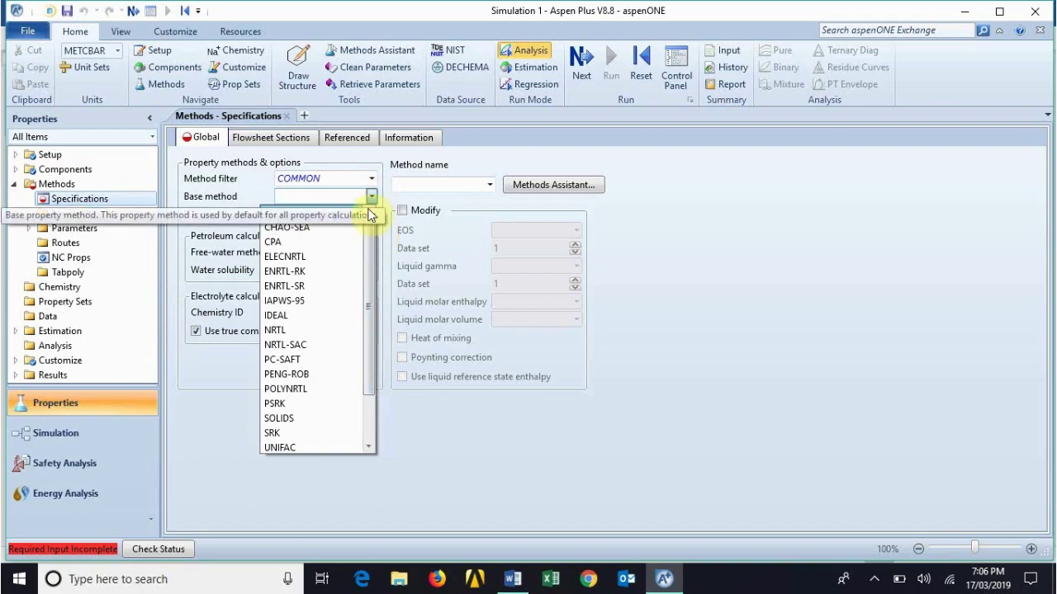
pyautogui.moveTo(369, 250)
pyautogui.mouseDown()
pyautogui.moveTo(373, 272)
pyautogui.moveTo(375, 237)
pyautogui.mouseUp()
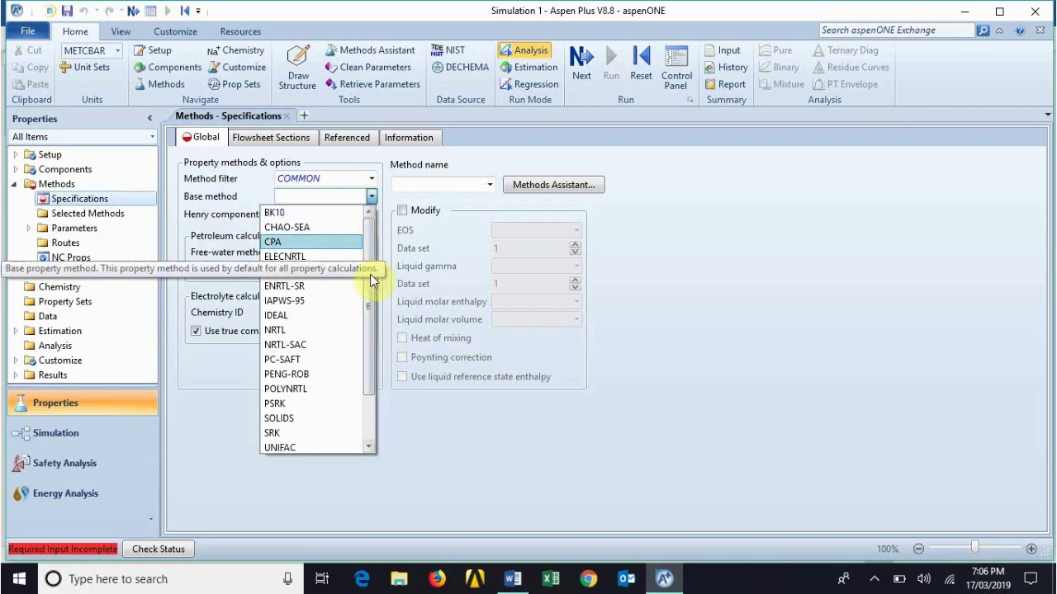
pyautogui.click(294, 333)
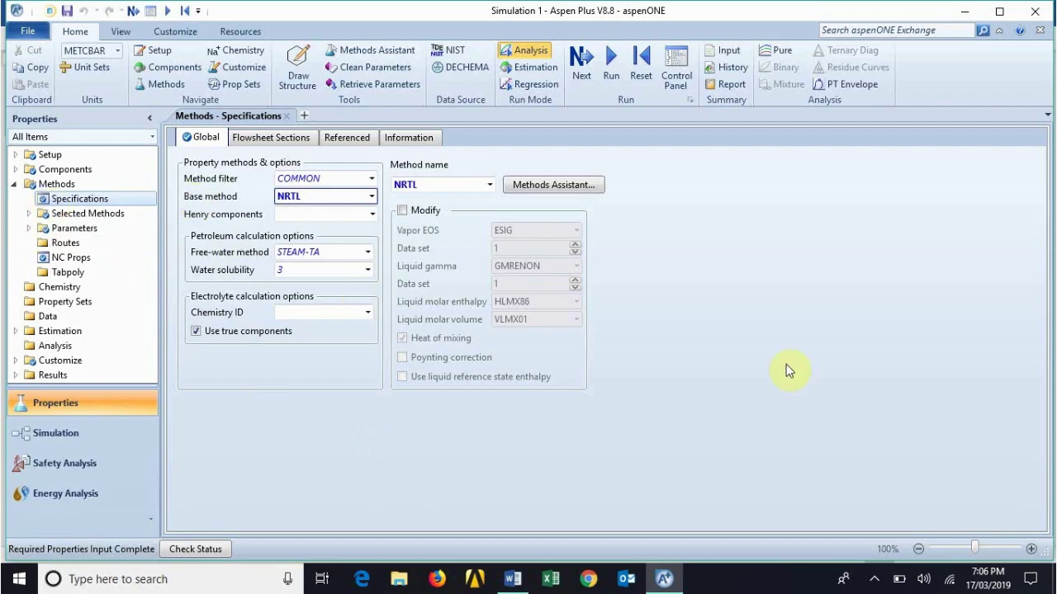
# Consult the property method selection assistant by component type for a chemical system not above 10 bars, and close the help.
pyautogui.click(573, 192)
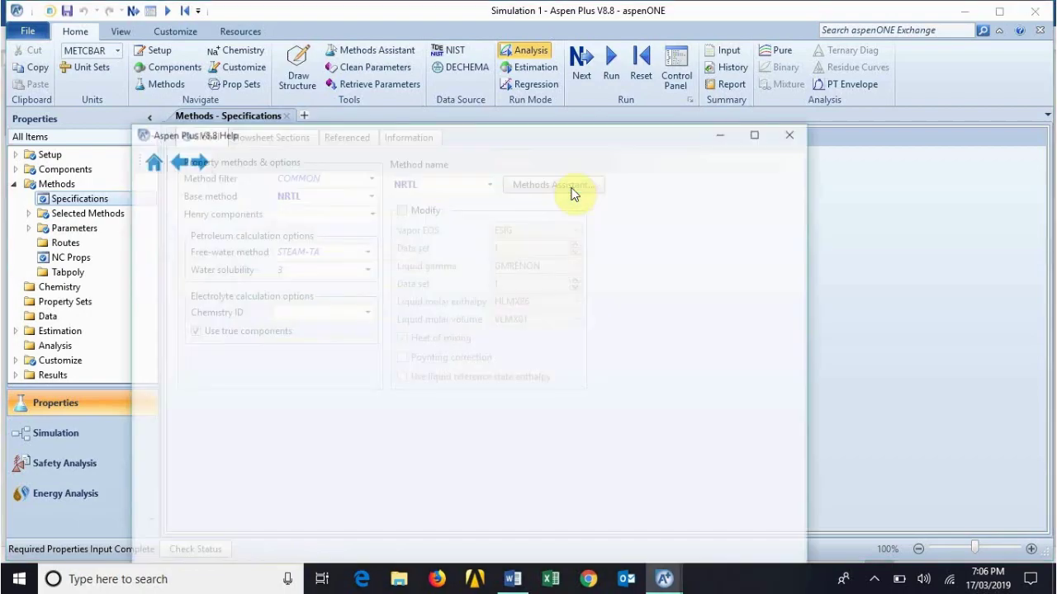
pyautogui.click(754, 132)
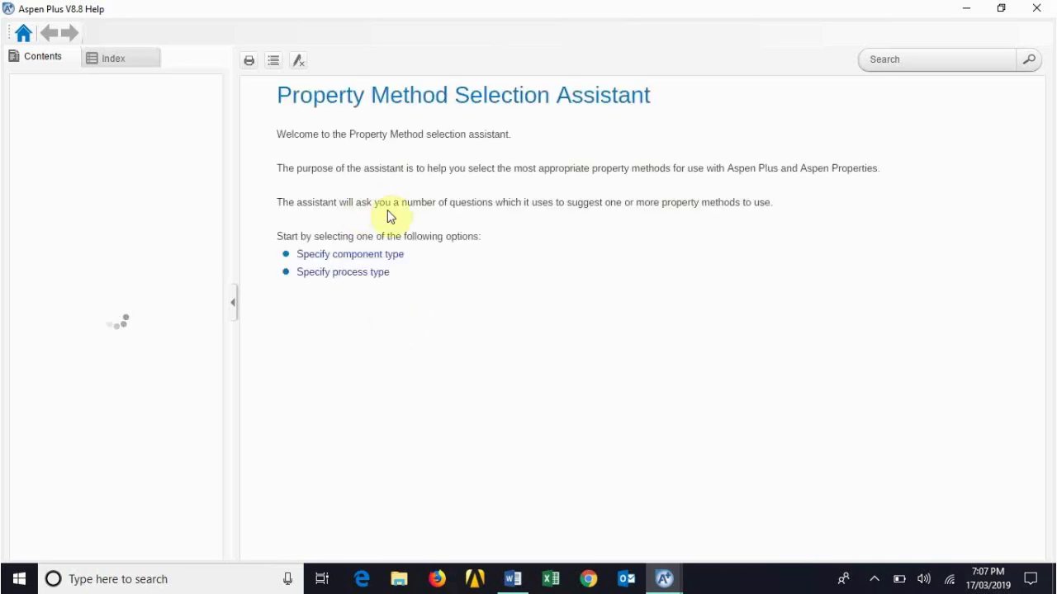
pyautogui.click(371, 257)
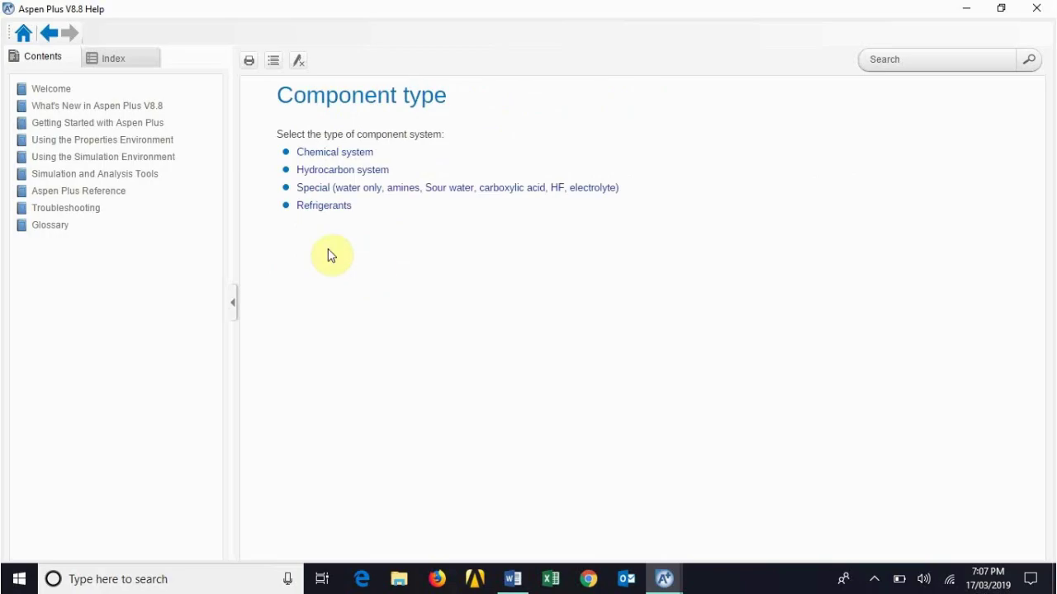
pyautogui.click(322, 153)
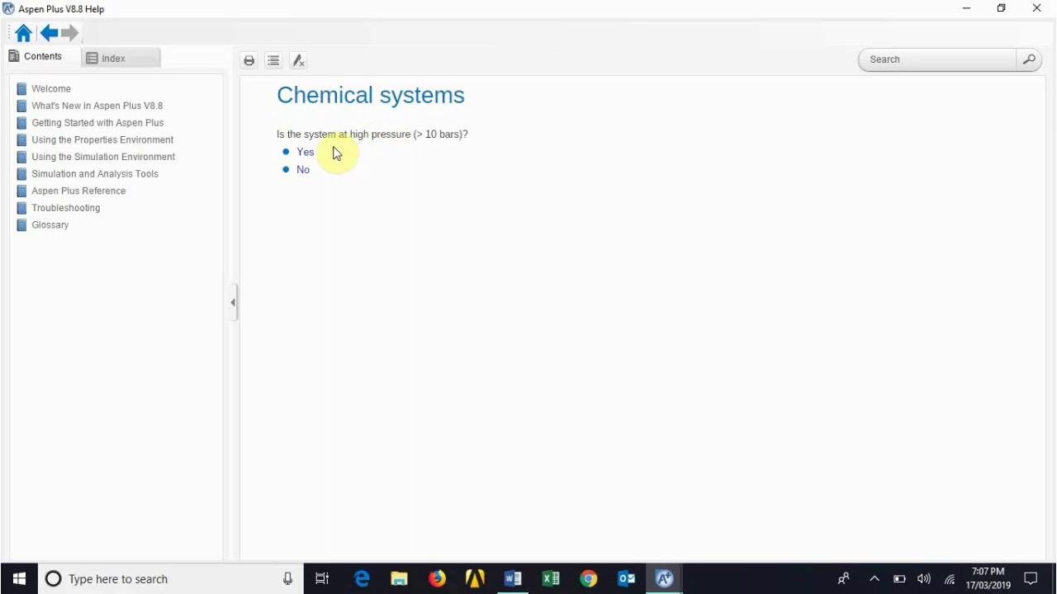
pyautogui.click(303, 171)
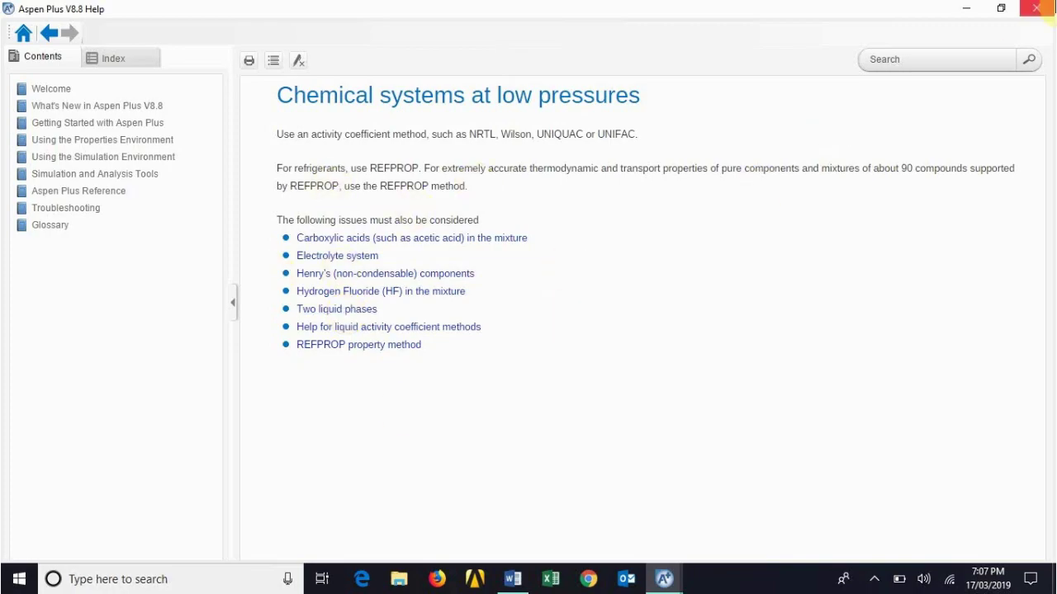
pyautogui.click(1042, 7)
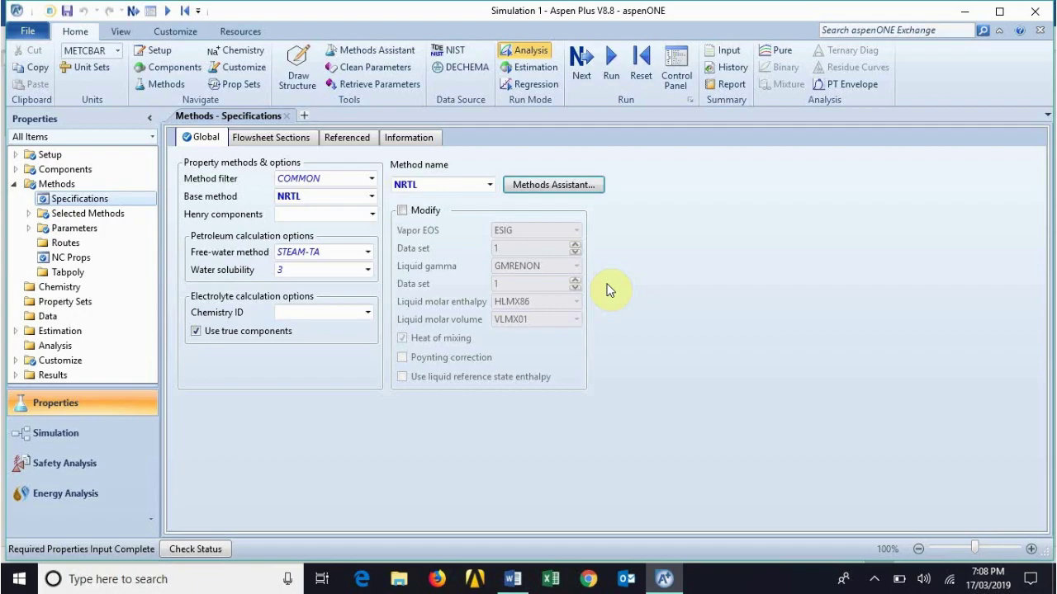
# Open the structure-drawing tool, consult its periodic table of elements, and close the table.
pyautogui.click(302, 78)
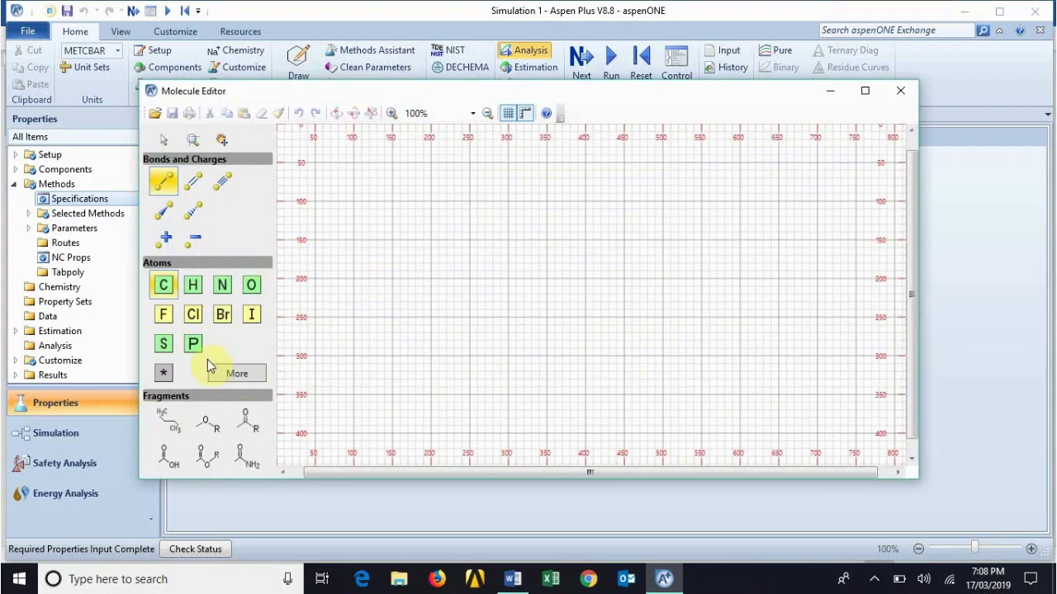
pyautogui.click(223, 373)
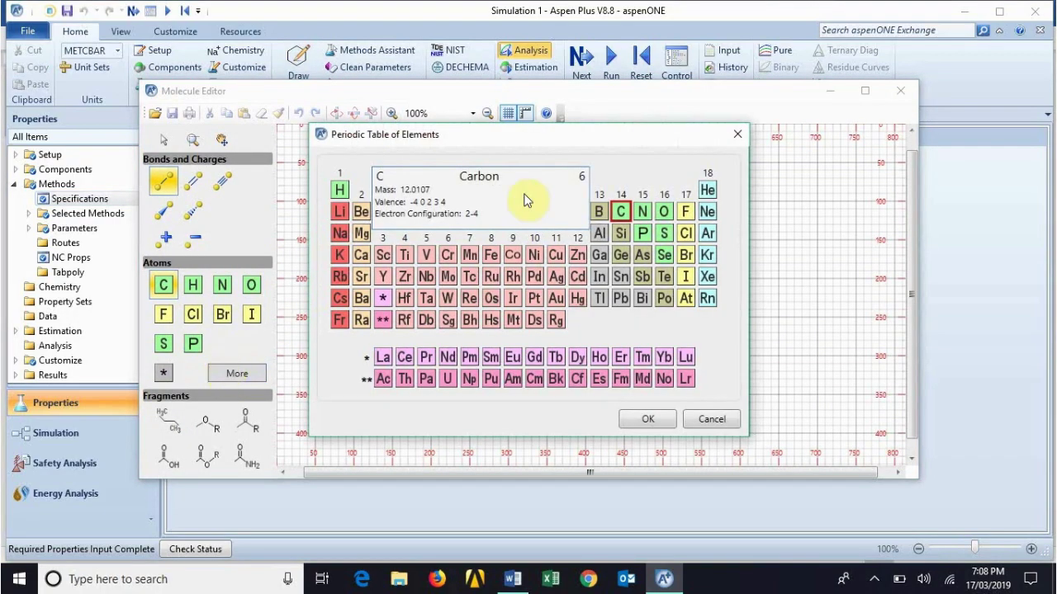
pyautogui.click(735, 138)
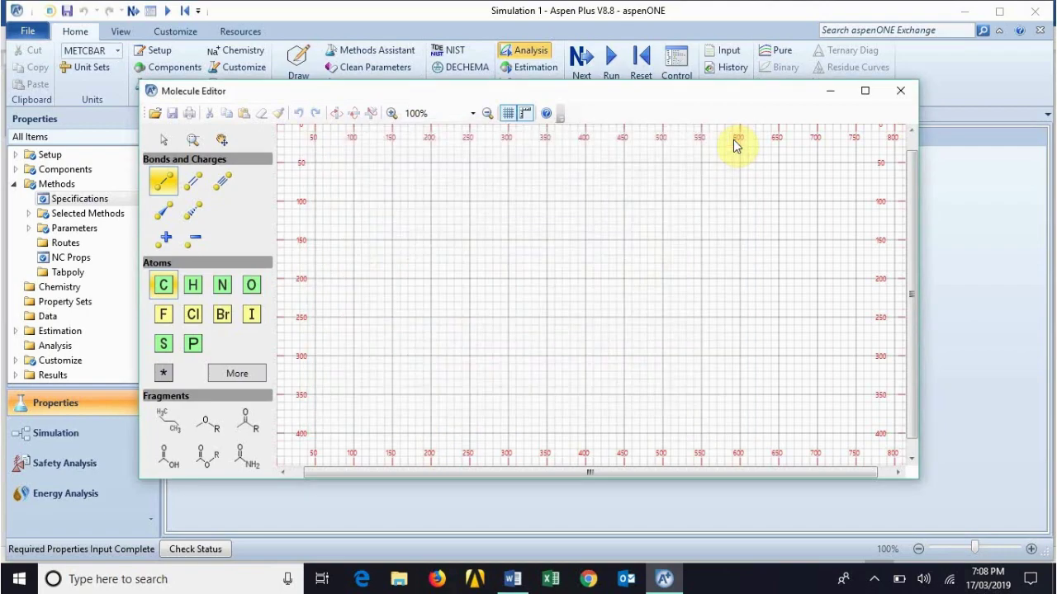
# Sketch a three-carbon chain with single bonds in the molecule editor and close it without saving.
pyautogui.click(165, 284)
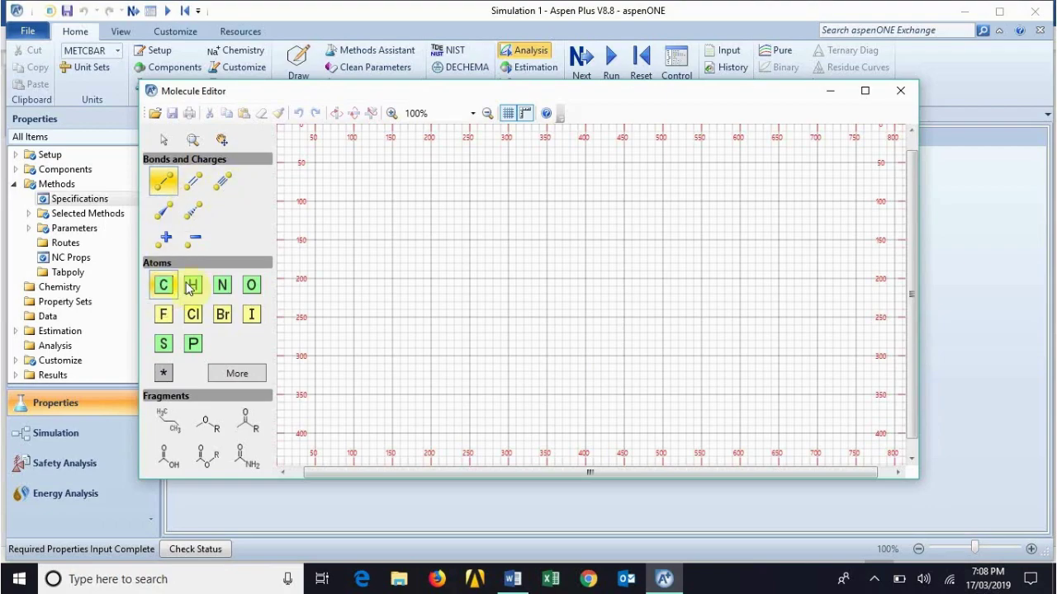
pyautogui.click(565, 251)
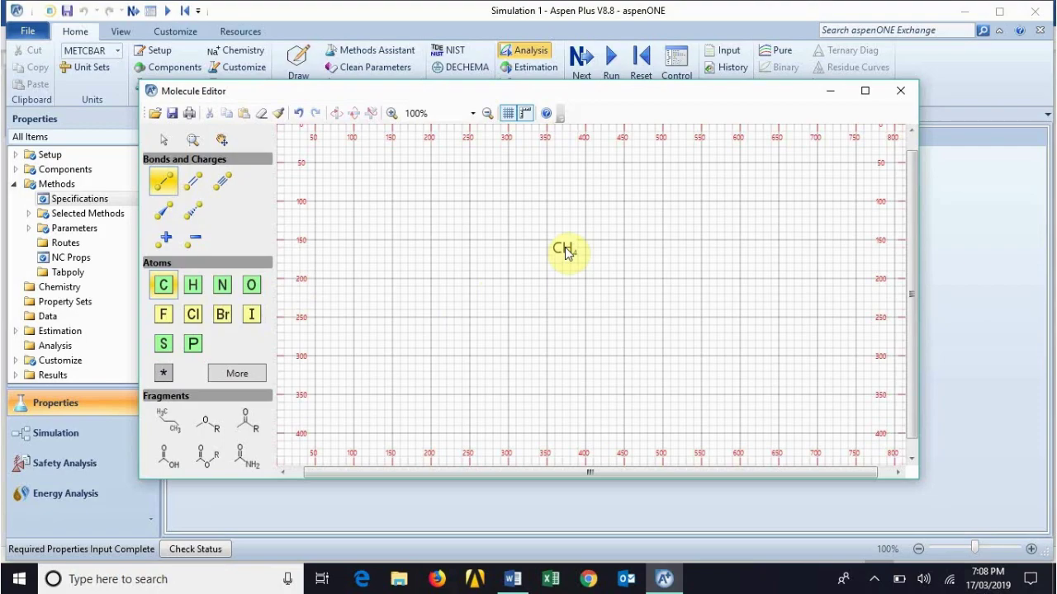
pyautogui.click(557, 253)
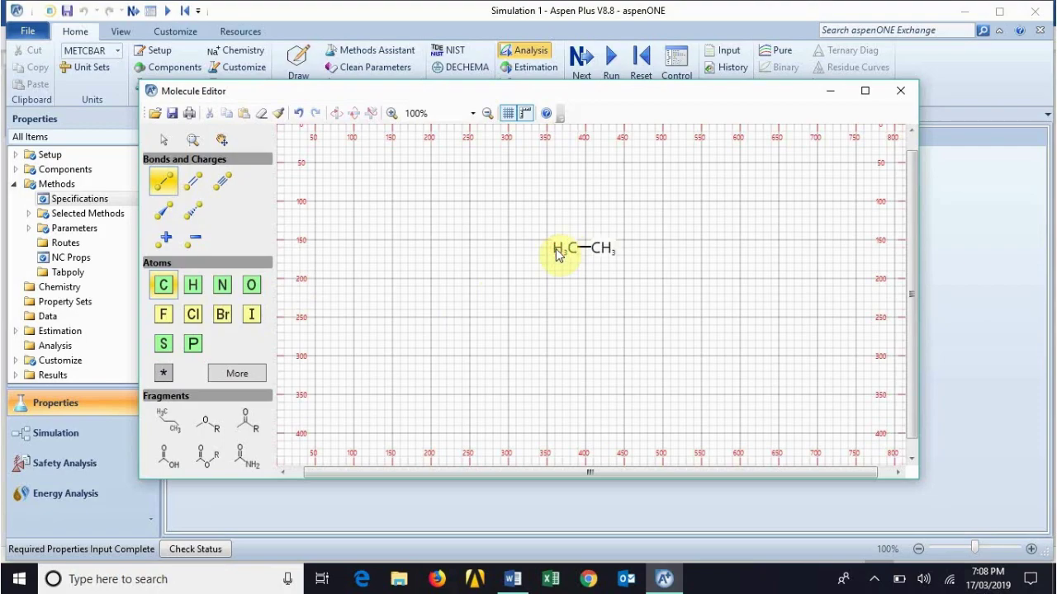
pyautogui.click(575, 259)
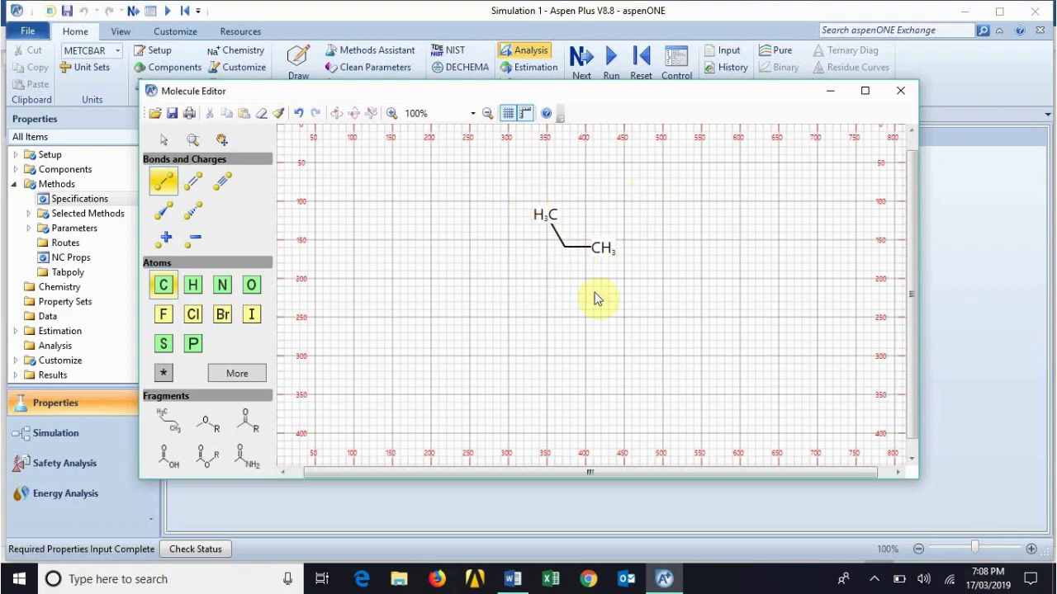
pyautogui.click(908, 95)
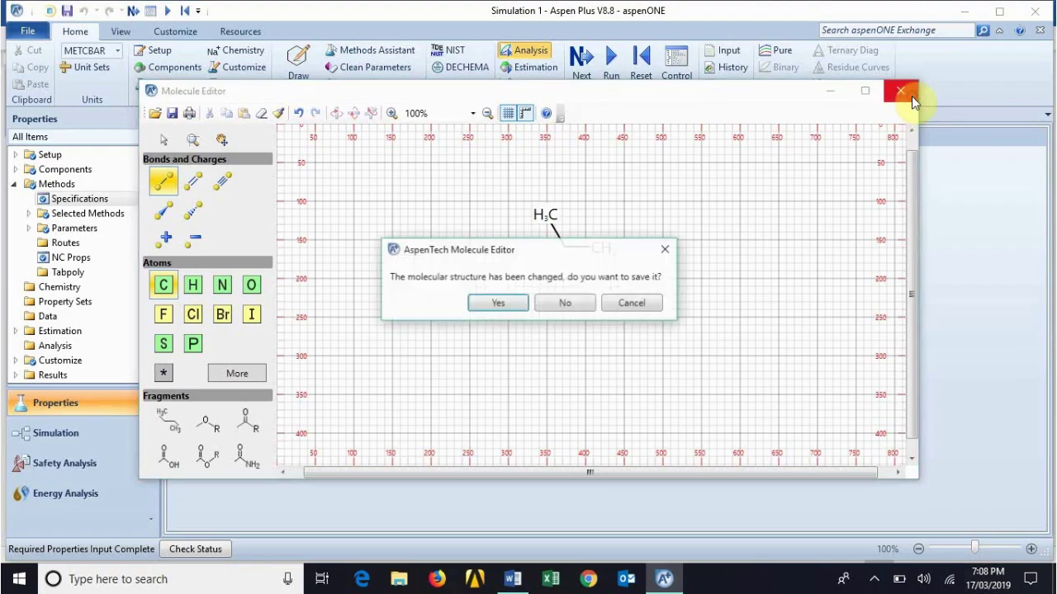
pyautogui.click(590, 304)
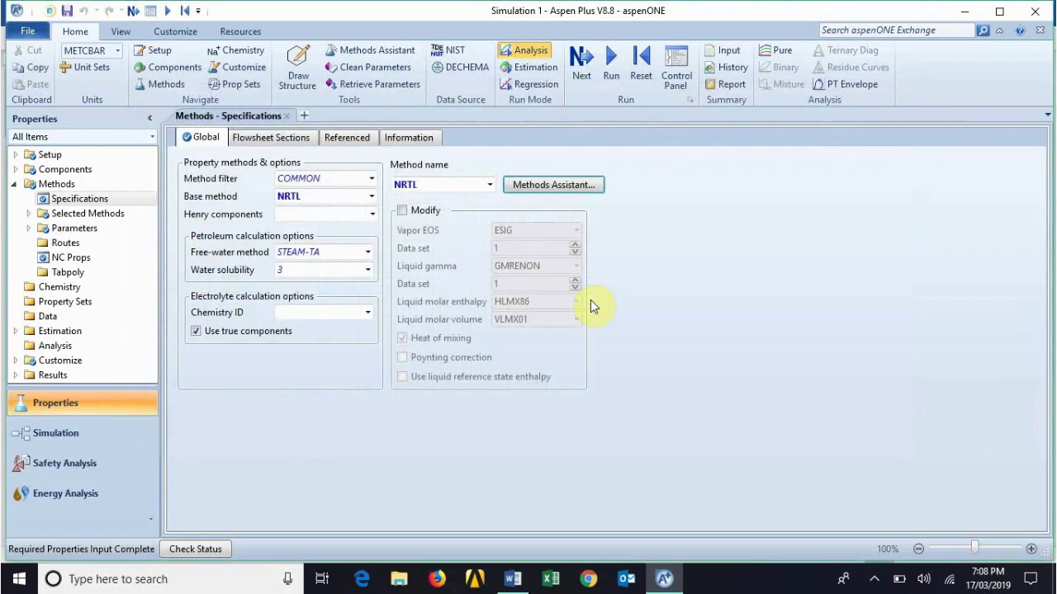
pyautogui.click(870, 581)
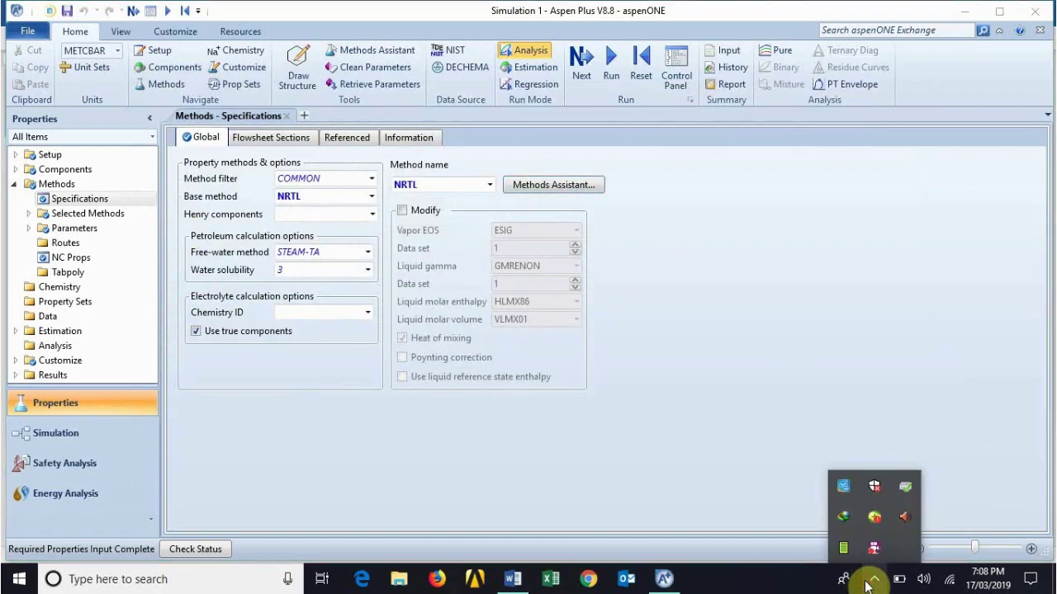
pyautogui.click(705, 431)
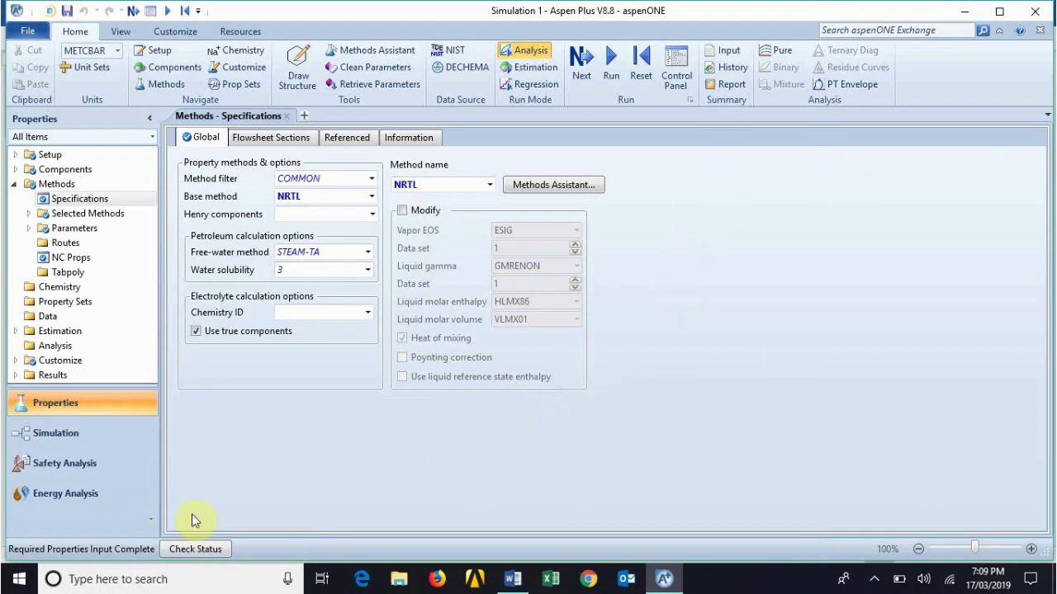
# Switch to the simulation environment and place a RadFrac column with condenser and reboiler on the main flowsheet.
pyautogui.click(92, 440)
pyautogui.click(91, 434)
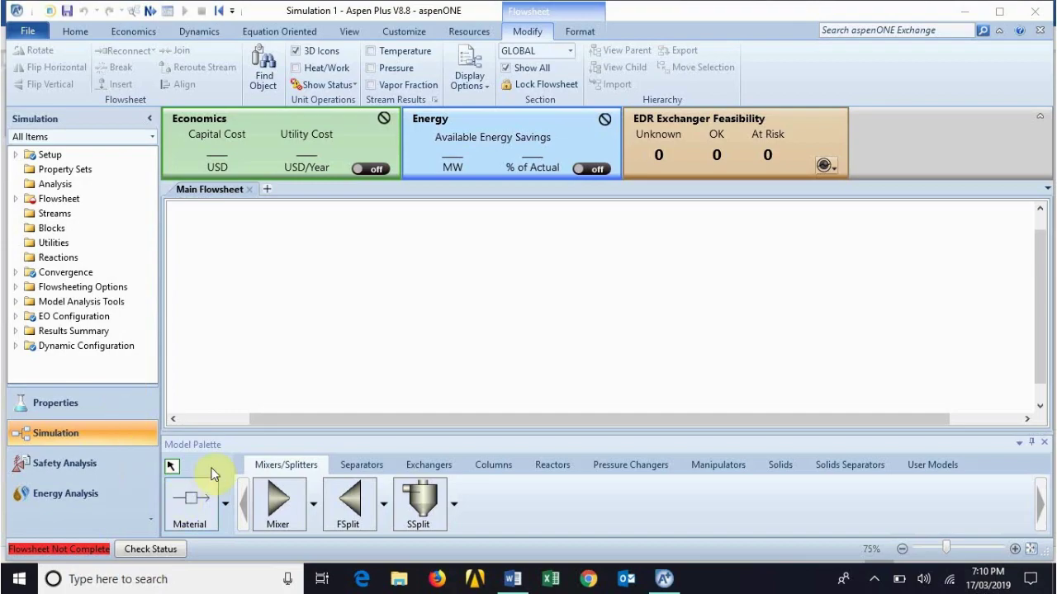
pyautogui.click(505, 465)
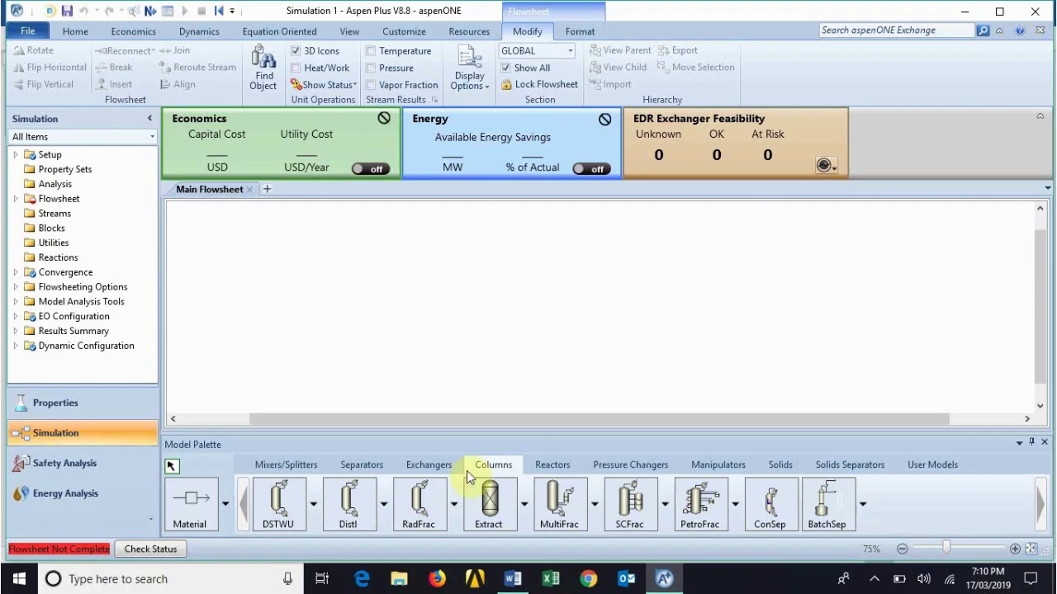
pyautogui.click(460, 505)
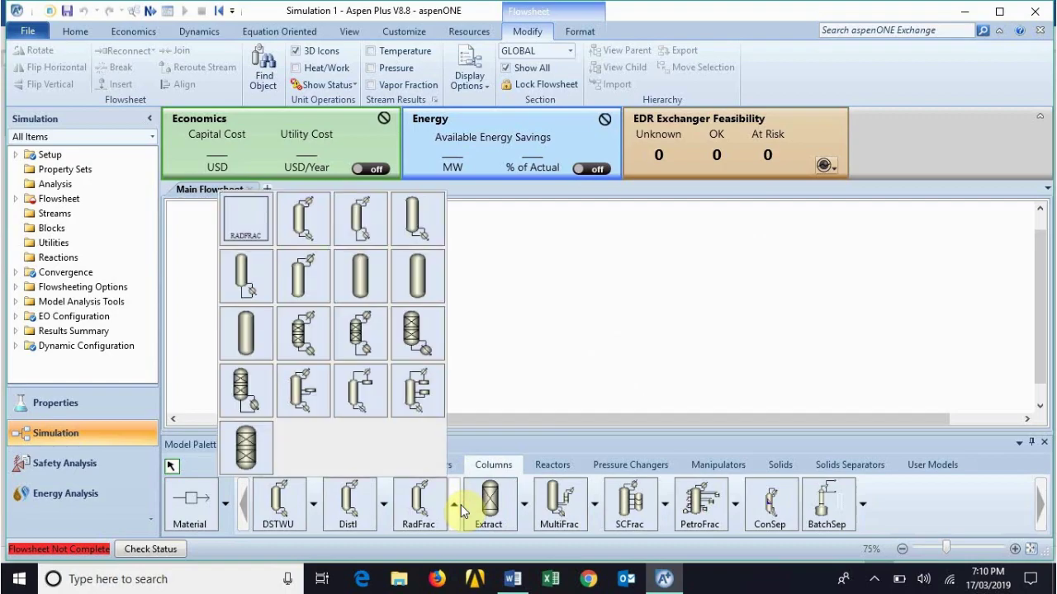
pyautogui.click(305, 227)
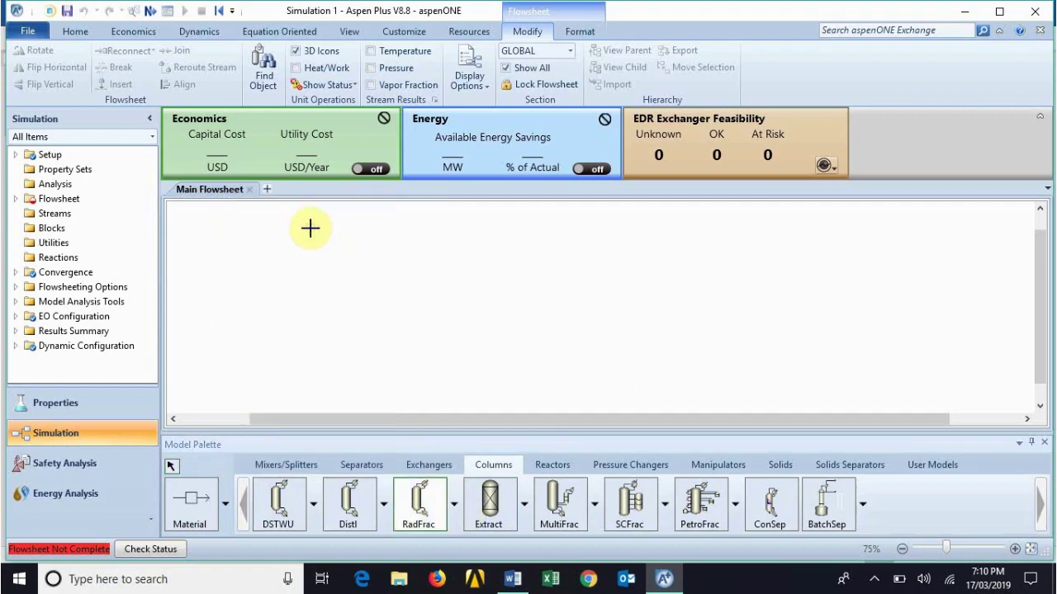
pyautogui.click(561, 285)
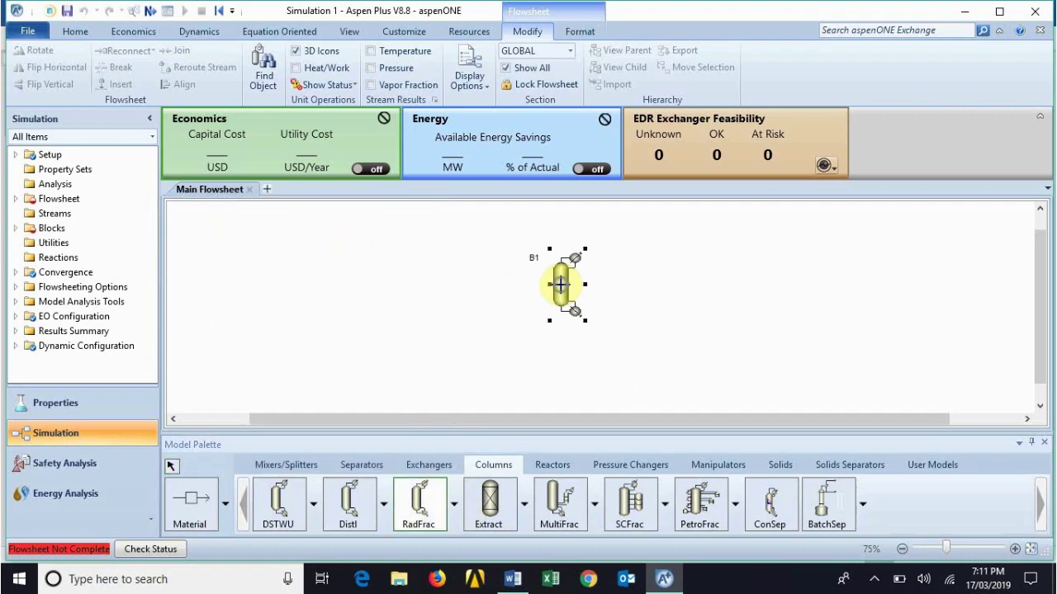
# Place two more RadFrac columns on the flowsheet, looking over the block options of the second one, and leave placement mode.
pyautogui.rightClick(562, 290)
pyautogui.click(648, 266)
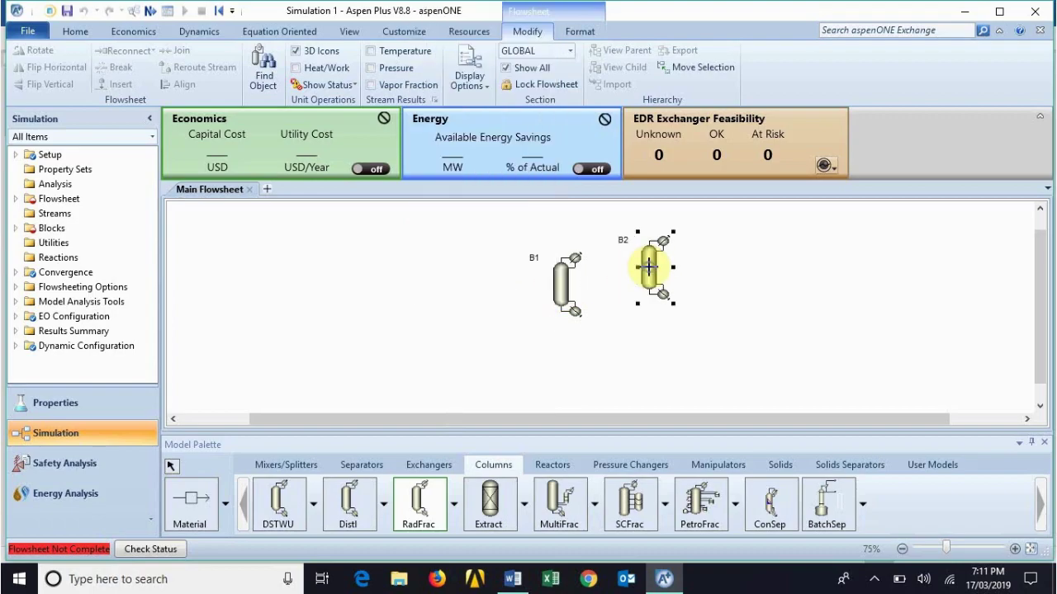
pyautogui.rightClick(650, 269)
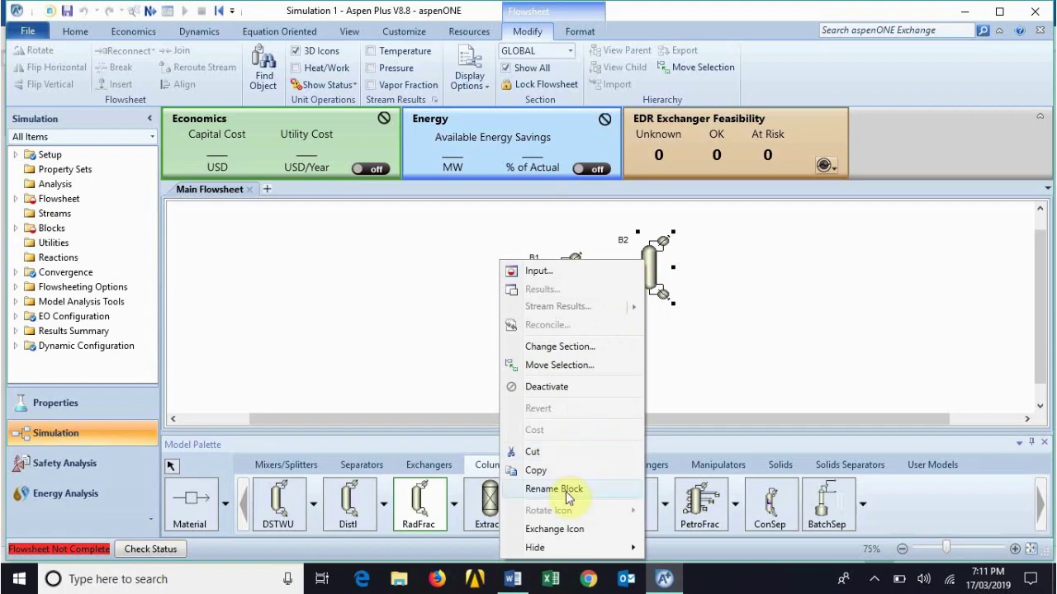
pyautogui.moveTo(560, 550)
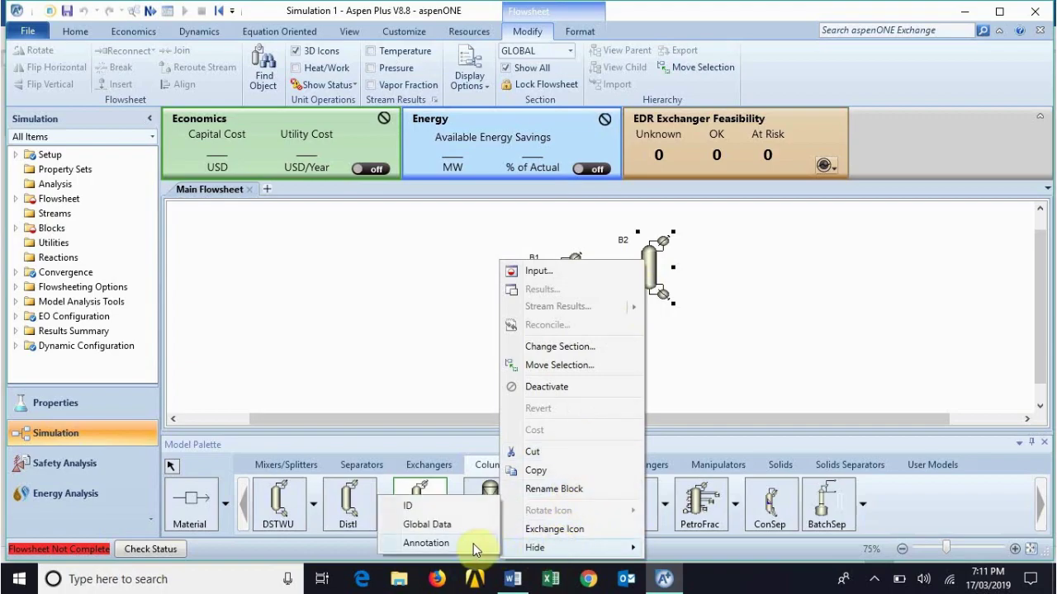
pyautogui.click(706, 392)
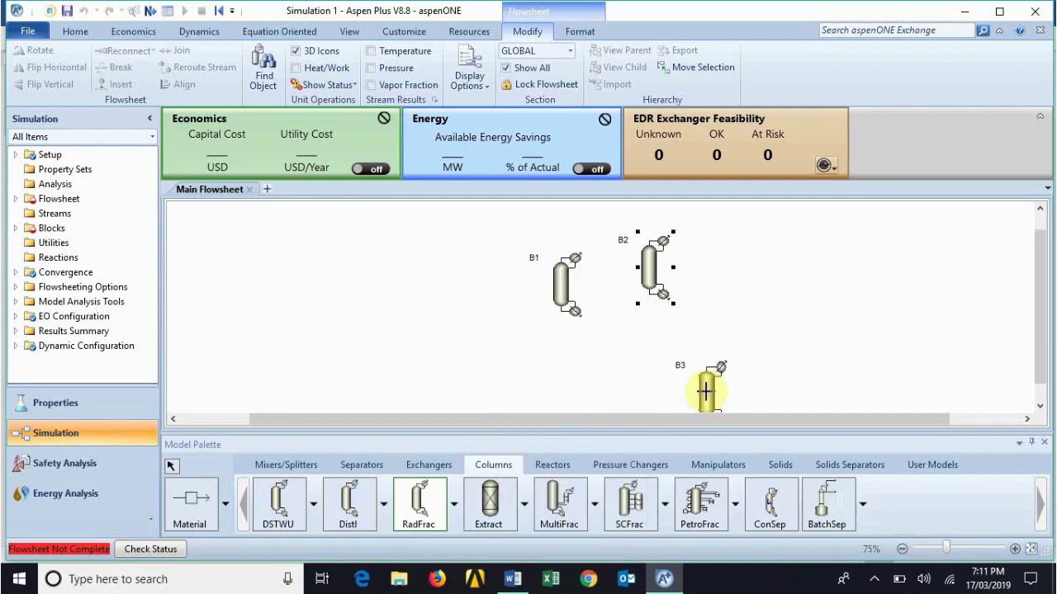
pyautogui.rightClick(749, 311)
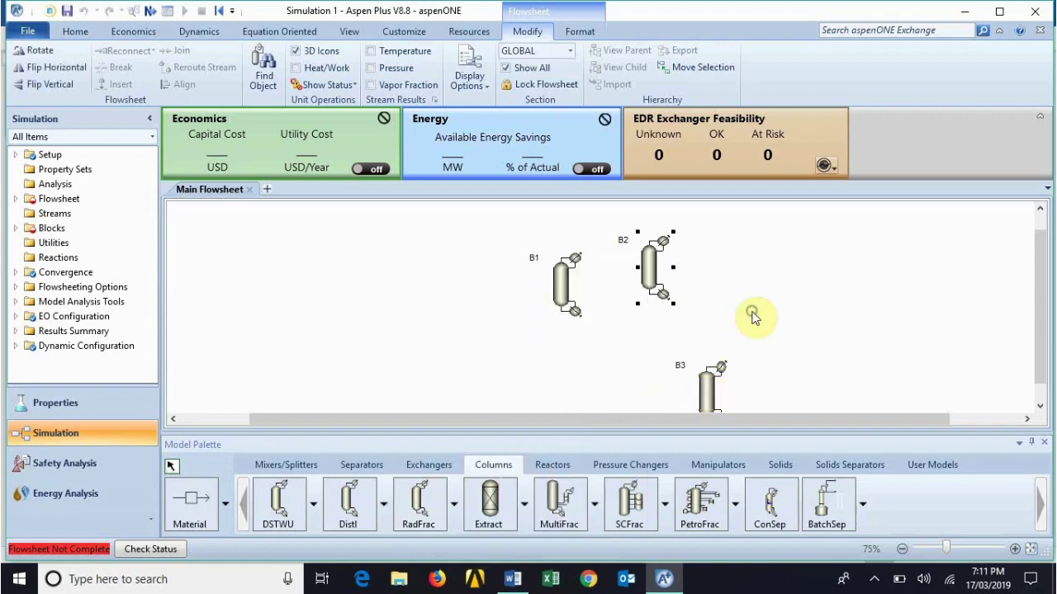
# Delete the surplus column blocks B3 and B2 from the flowsheet.
pyautogui.click(706, 401)
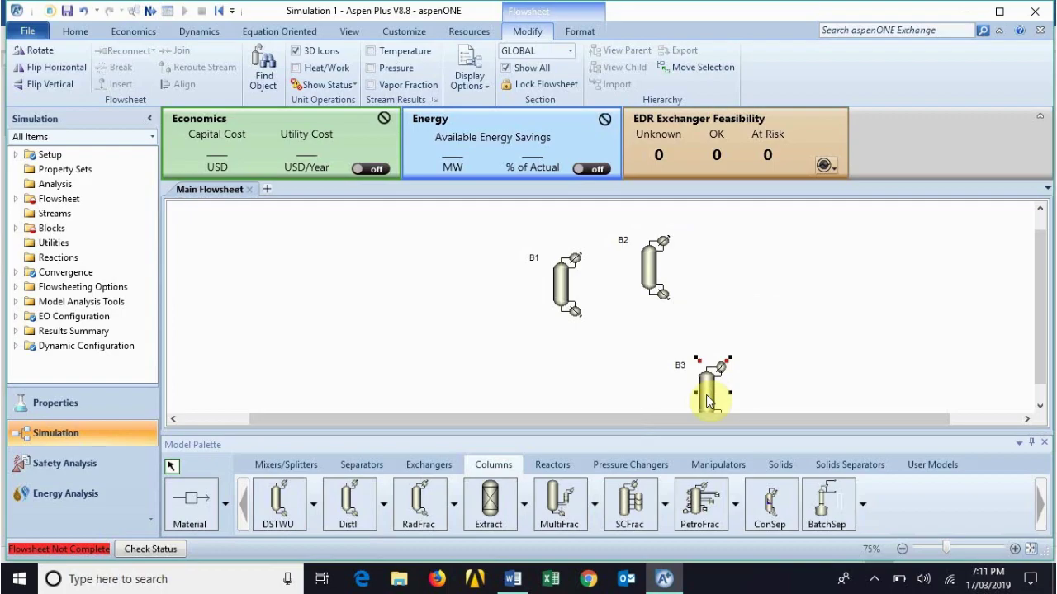
pyautogui.press('Delete')
pyautogui.click(581, 309)
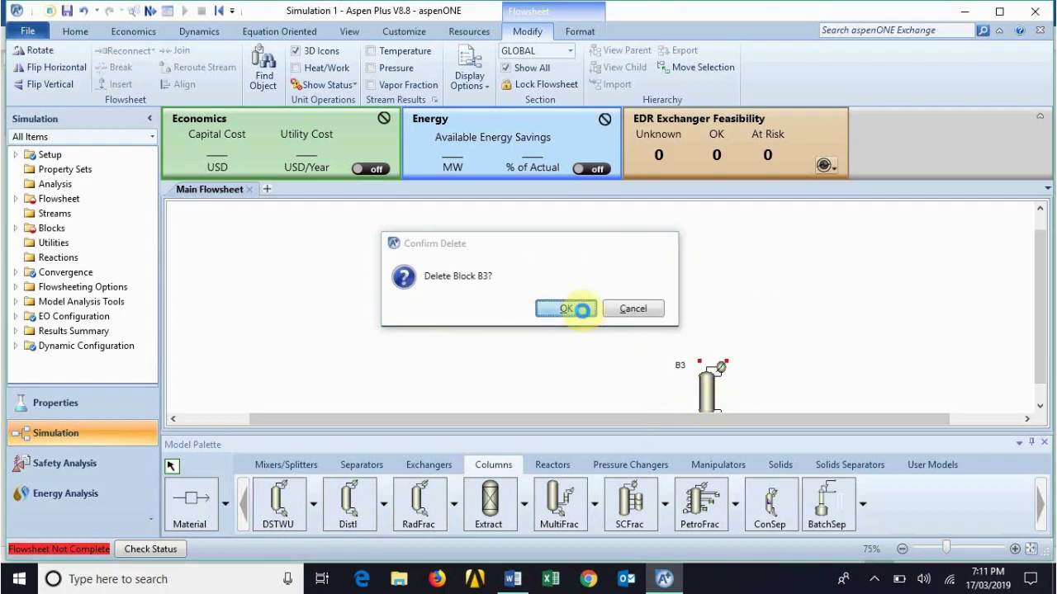
pyautogui.click(652, 274)
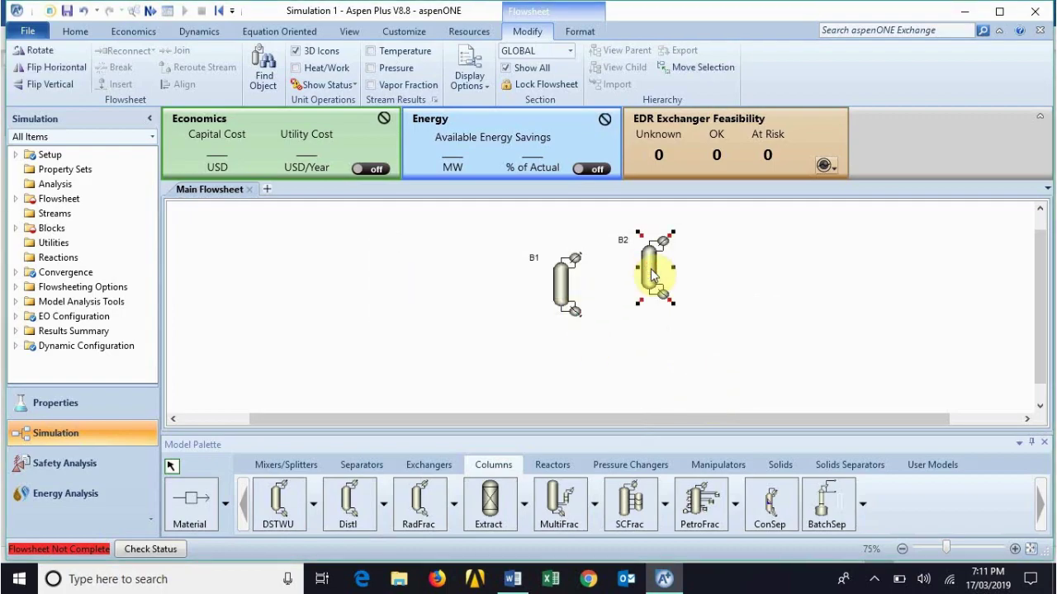
pyautogui.press('Delete')
pyautogui.click(584, 308)
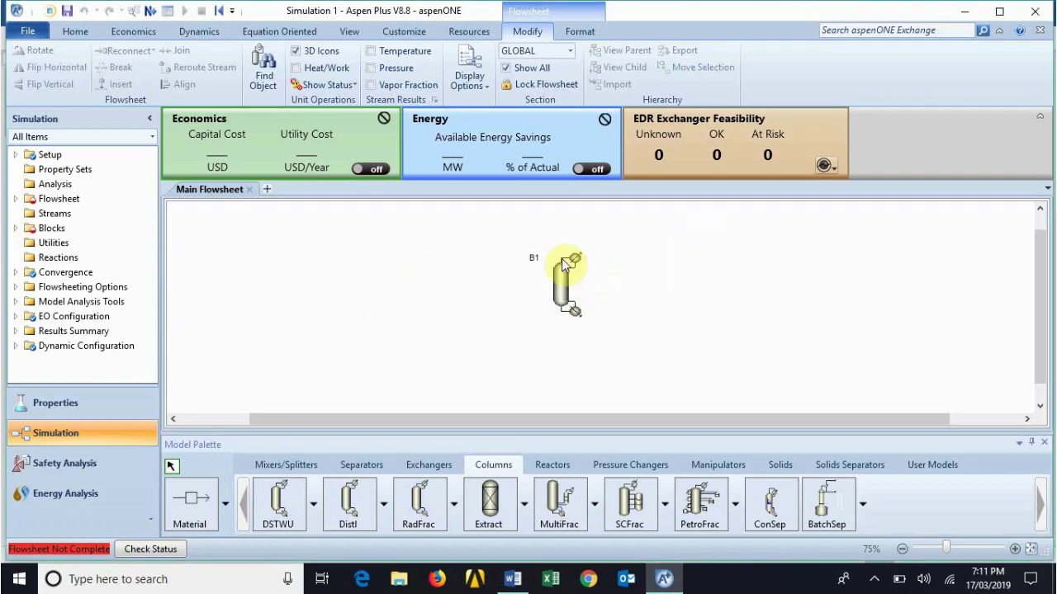
# Connect a material stream to the feed port of column B1, starting from the empty area beside the column.
pyautogui.rightClick(461, 269)
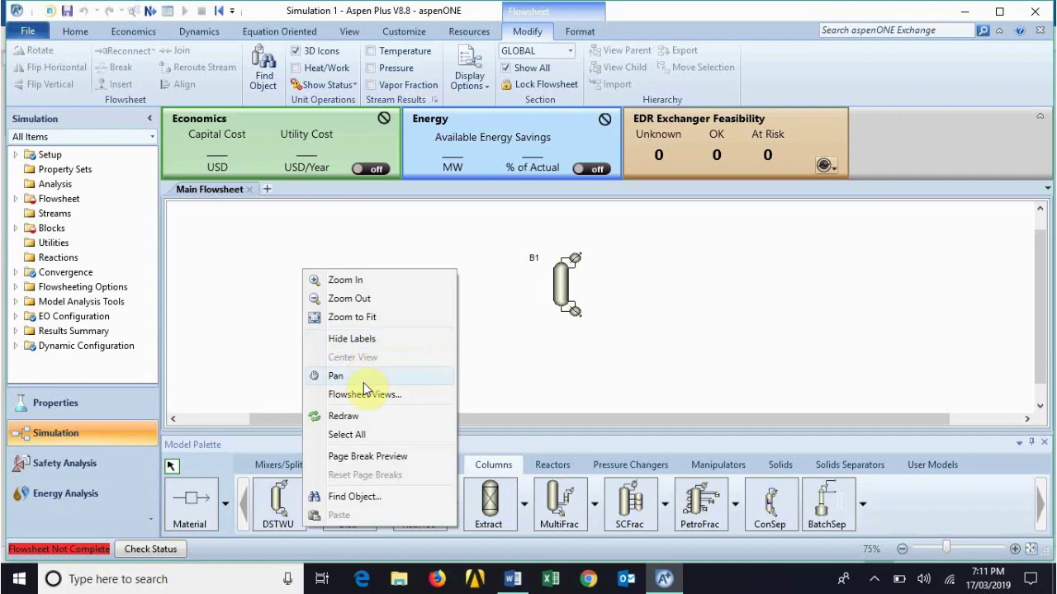
pyautogui.click(375, 318)
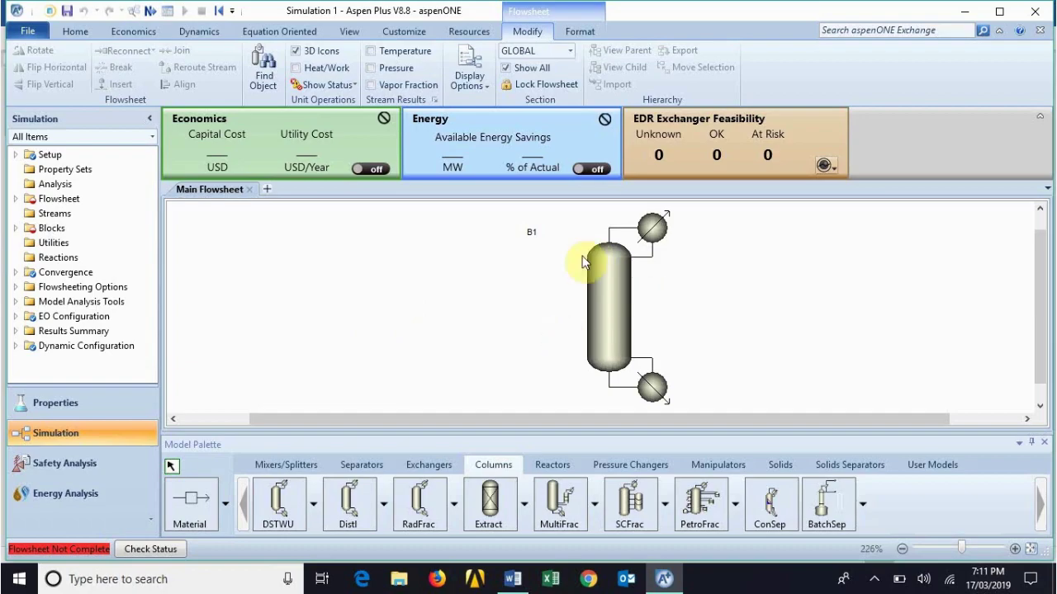
pyautogui.click(223, 510)
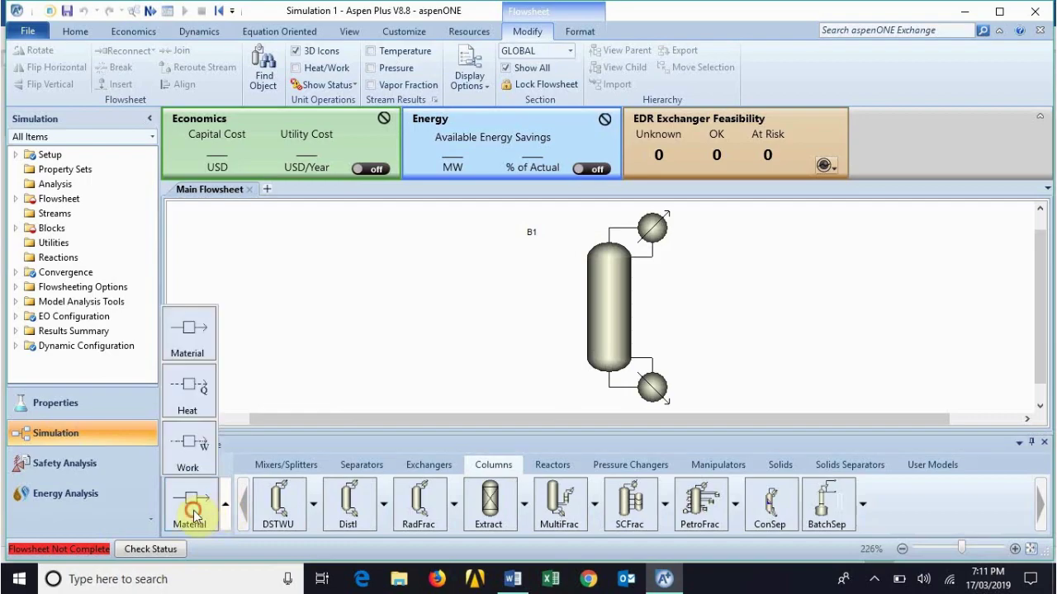
pyautogui.click(189, 501)
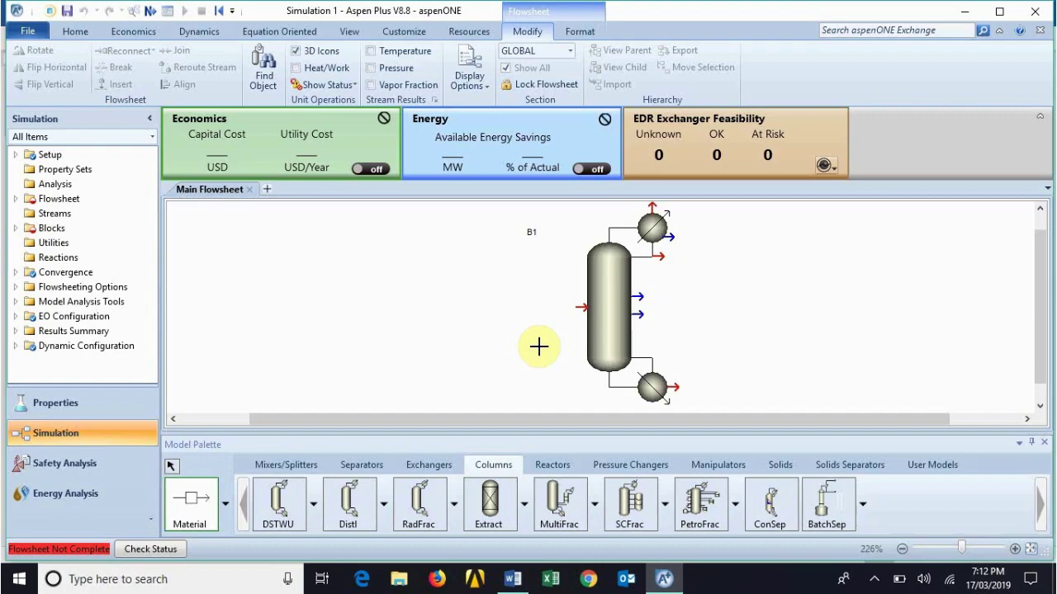
pyautogui.click(583, 308)
pyautogui.click(426, 317)
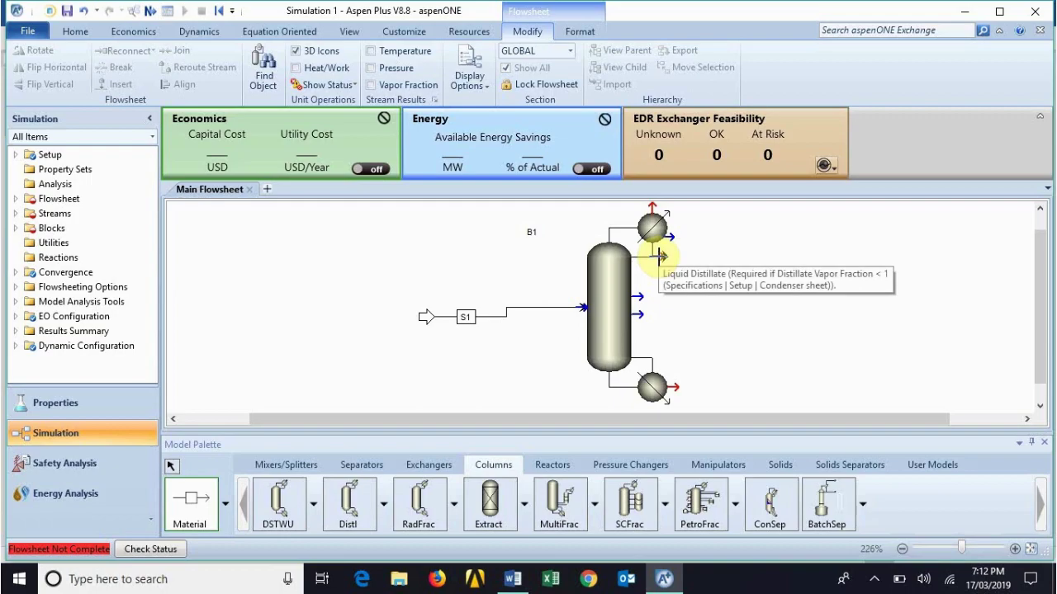
# Draw material product streams from the column's liquid distillate and bottoms ports.
pyautogui.click(660, 257)
pyautogui.click(751, 261)
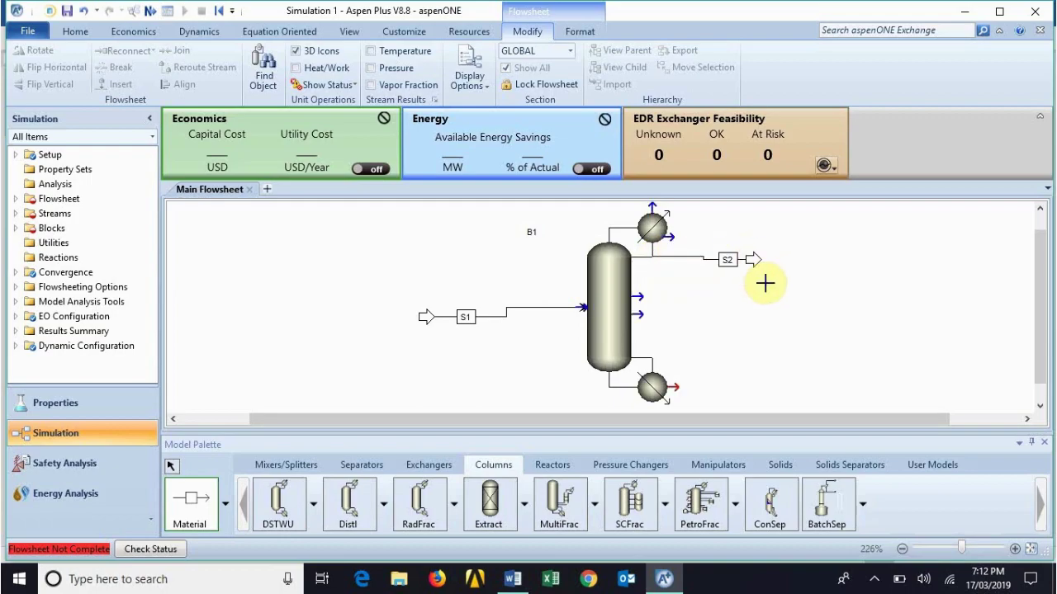
pyautogui.click(677, 386)
pyautogui.click(808, 386)
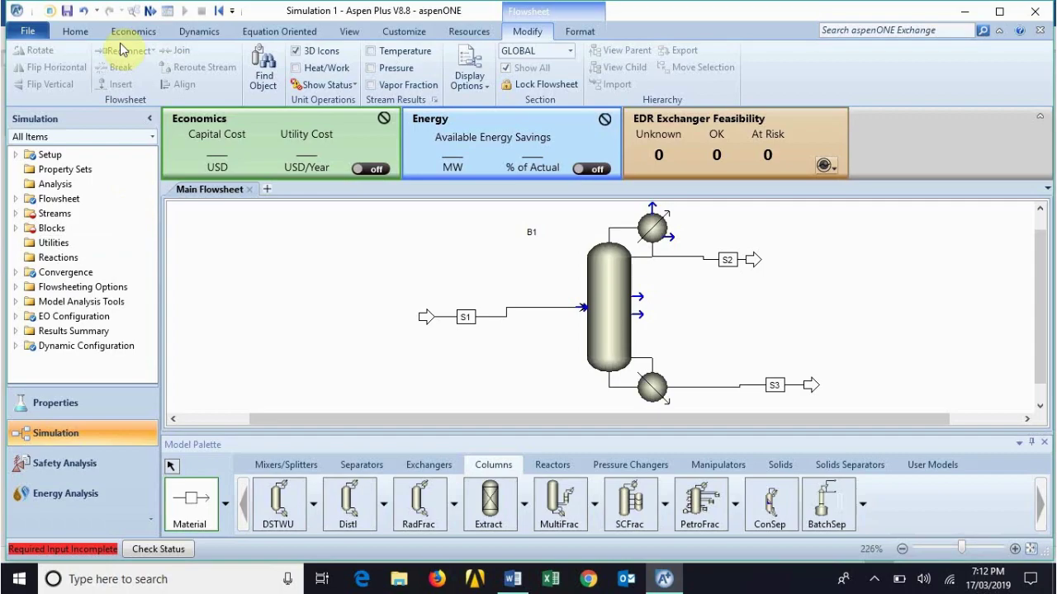
# Examine the input form of feed stream S1 and return to the main flowsheet.
pyautogui.click(15, 213)
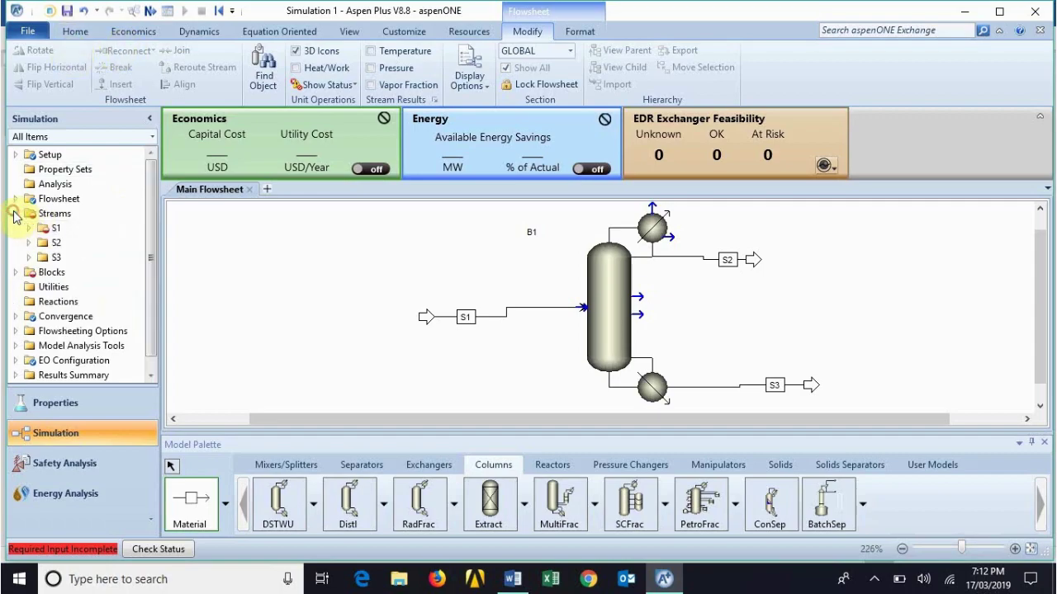
pyautogui.doubleClick(48, 228)
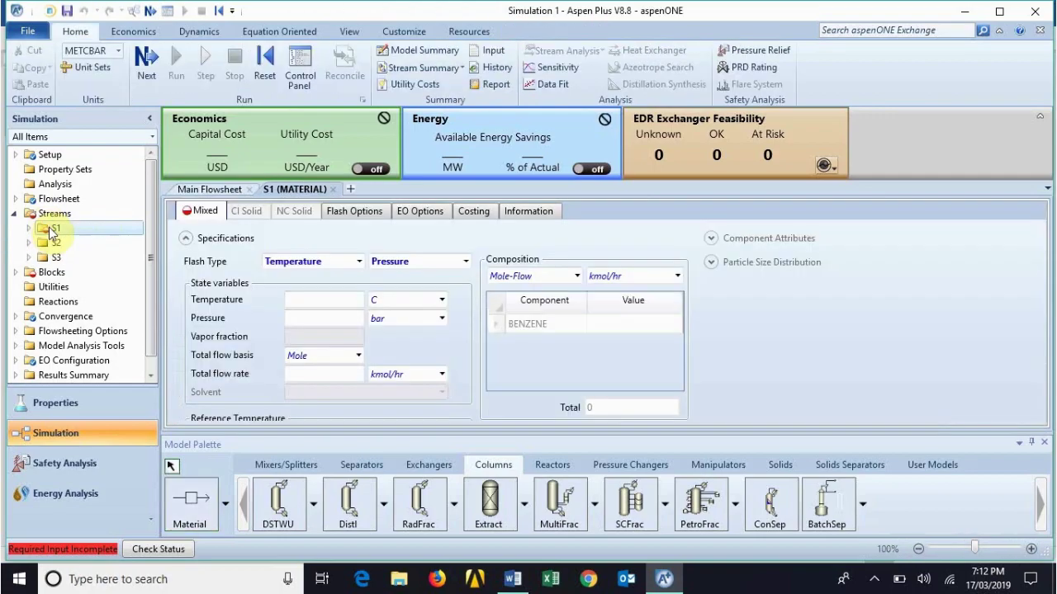
pyautogui.click(334, 189)
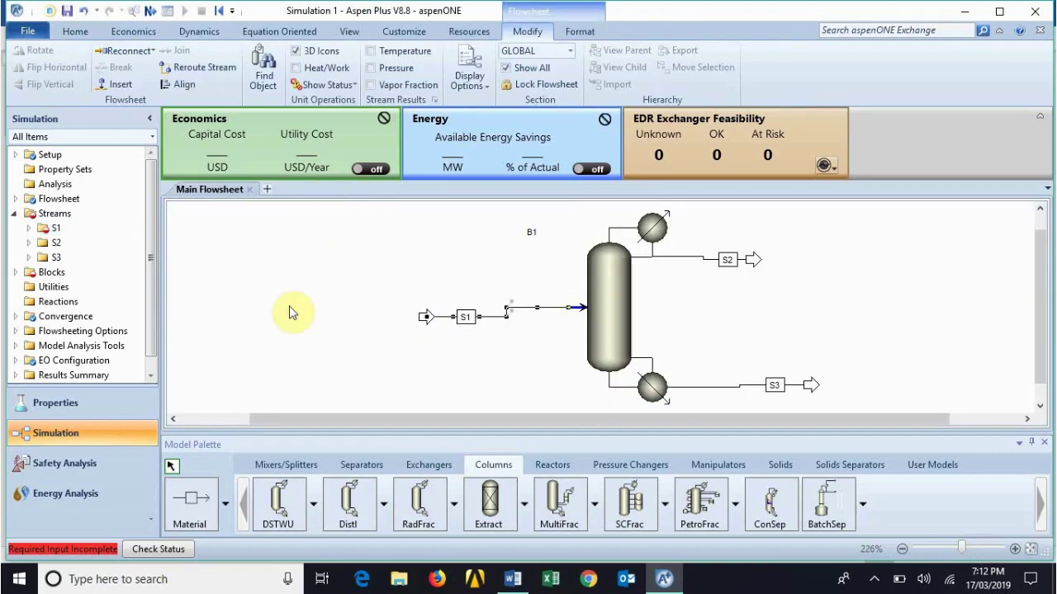
# Bring up the next required input, feed stream S1, and review its flash type choices and flash calculation options.
pyautogui.click(80, 33)
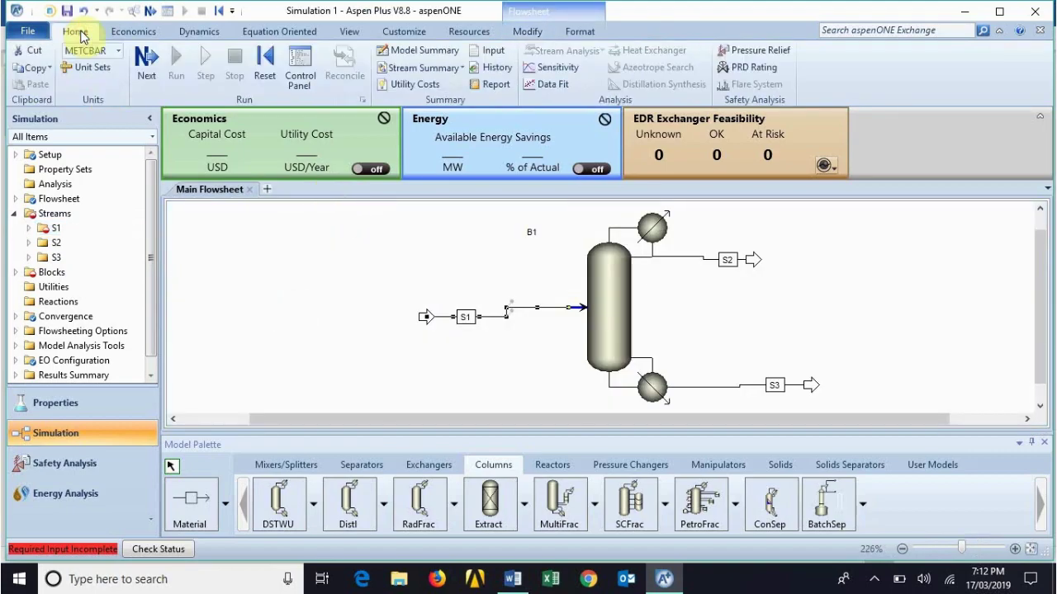
pyautogui.click(156, 80)
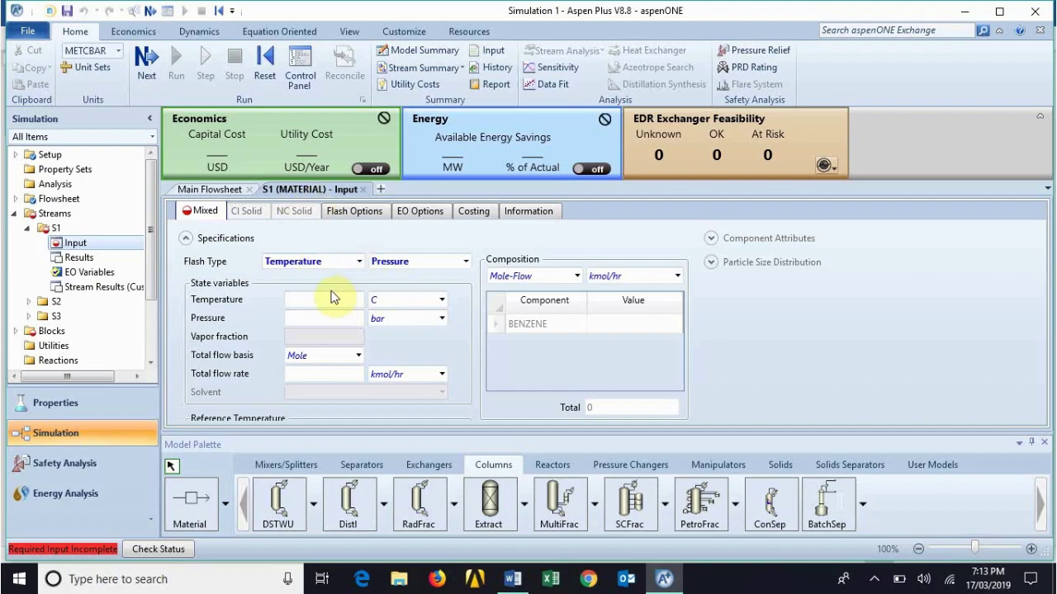
pyautogui.click(359, 263)
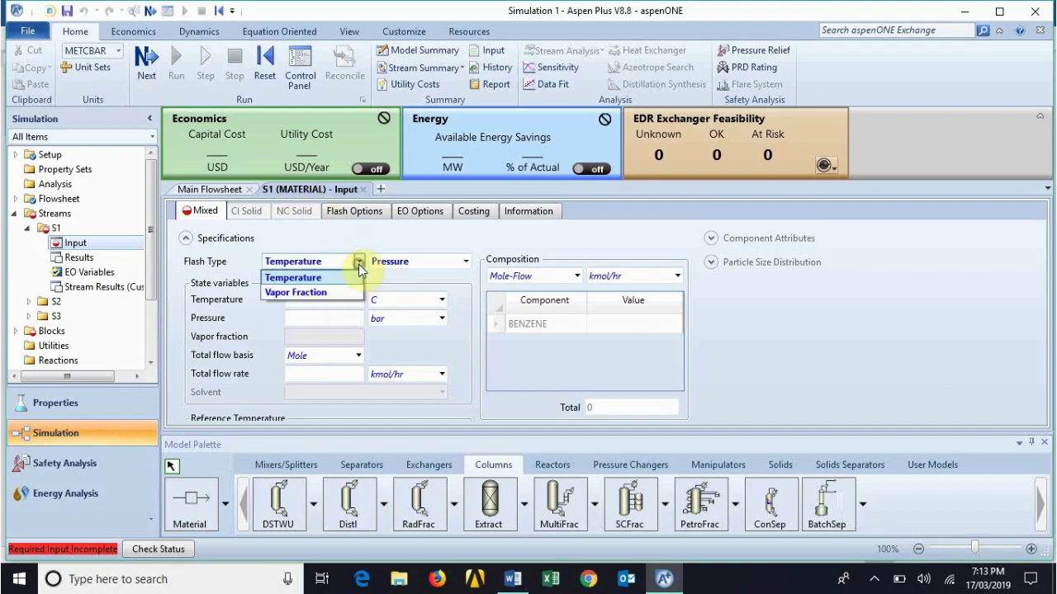
pyautogui.click(358, 264)
pyautogui.click(468, 262)
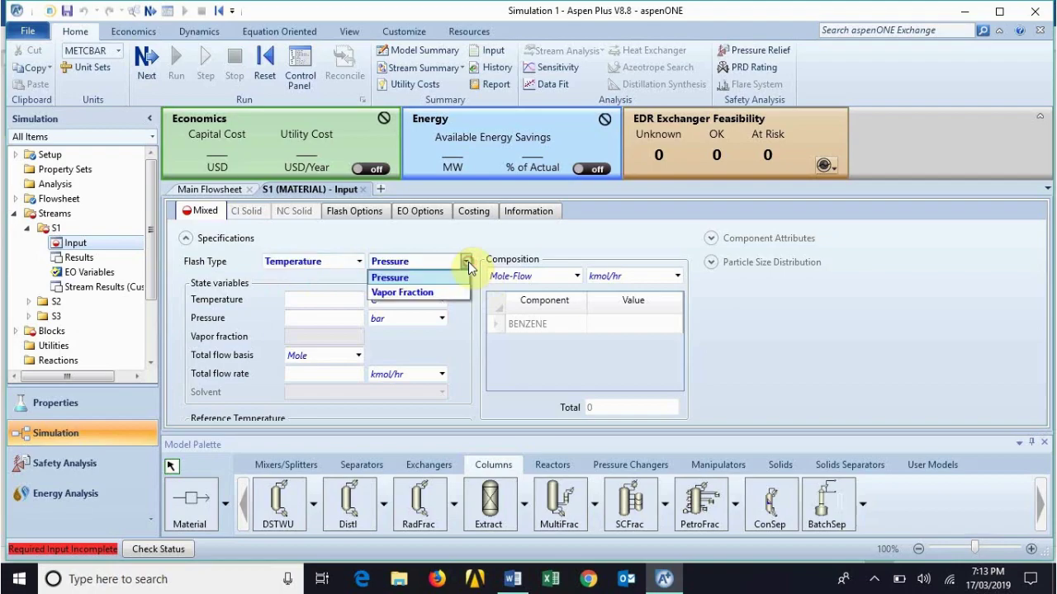
pyautogui.click(468, 261)
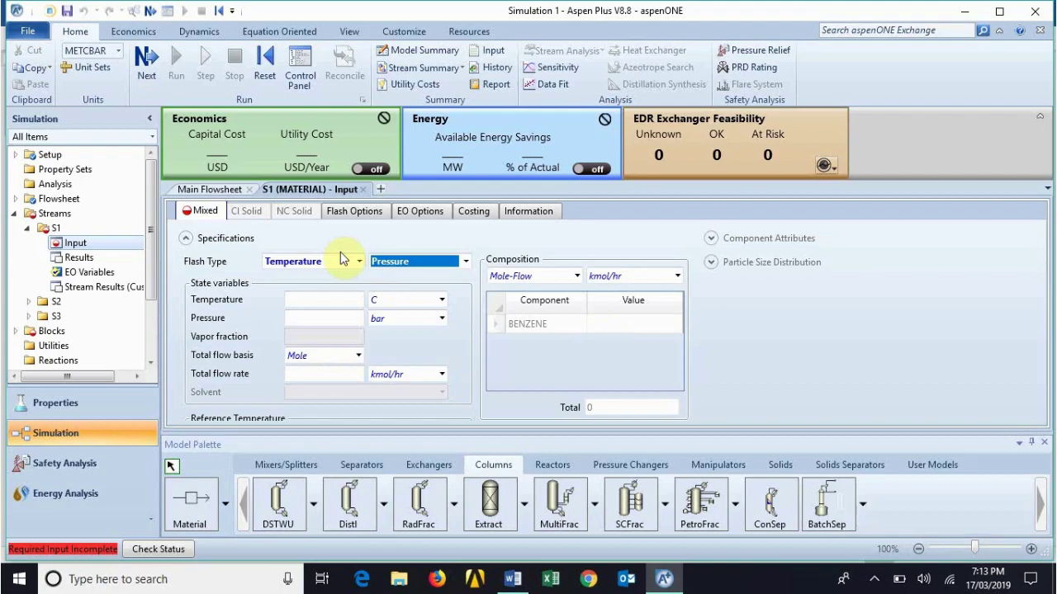
pyautogui.click(355, 212)
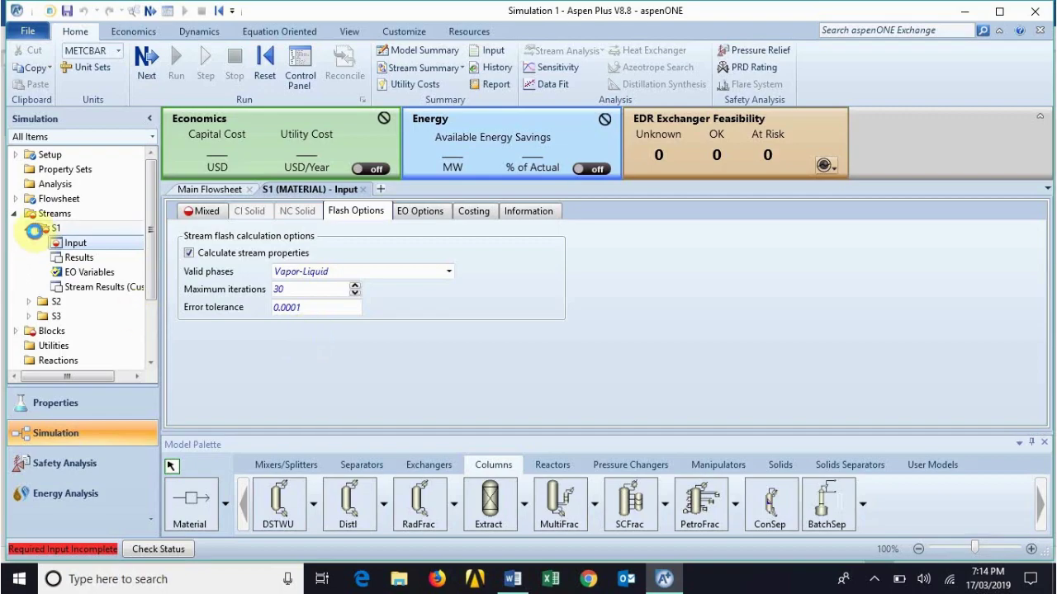
# Collapse the stream entries and open the configuration form of column block B1.
pyautogui.click(33, 232)
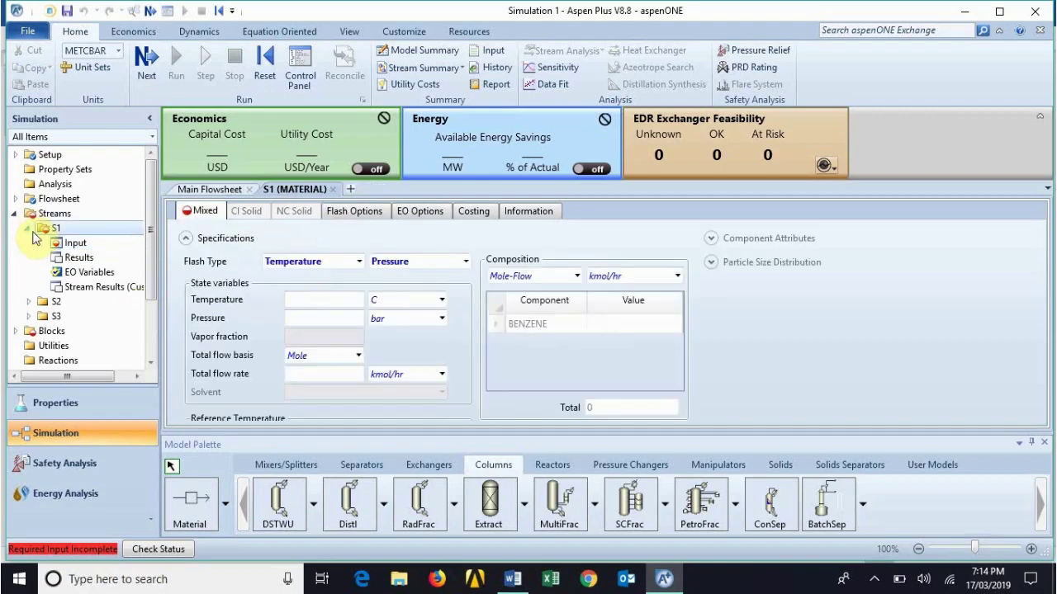
pyautogui.click(28, 229)
pyautogui.click(14, 213)
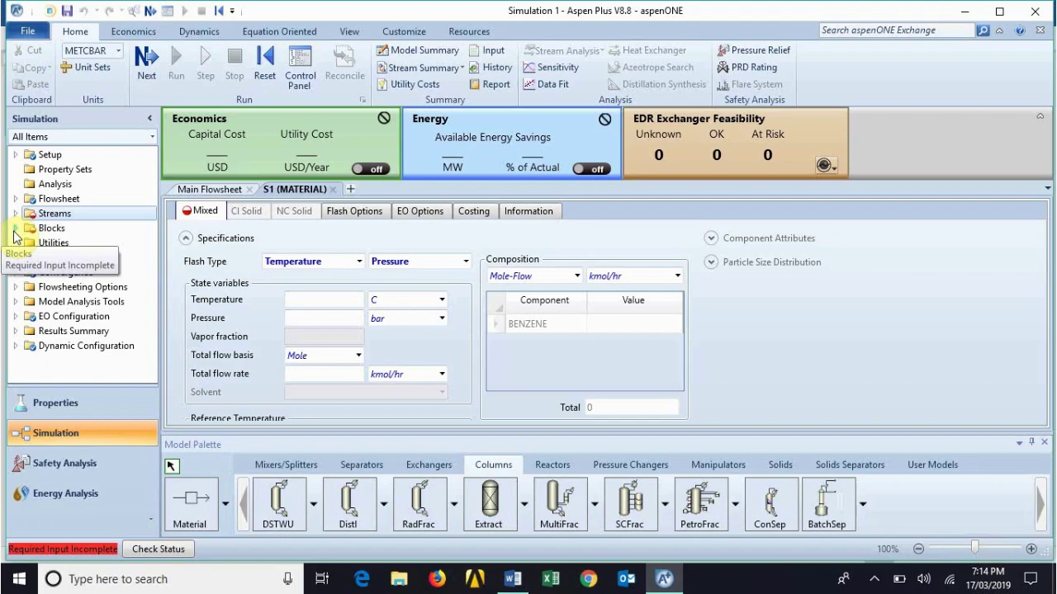
pyautogui.click(35, 233)
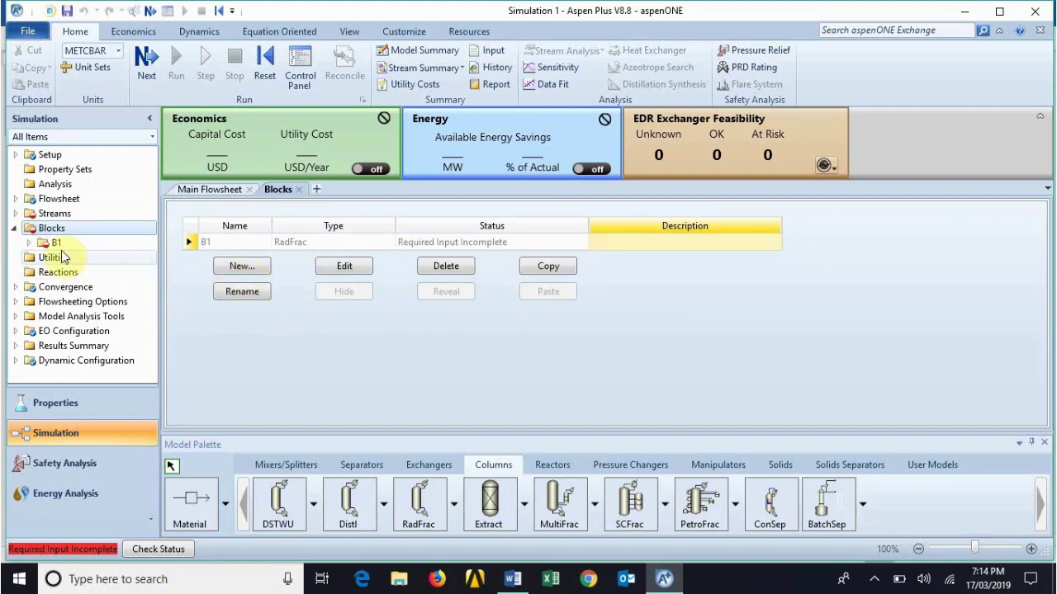
pyautogui.doubleClick(58, 243)
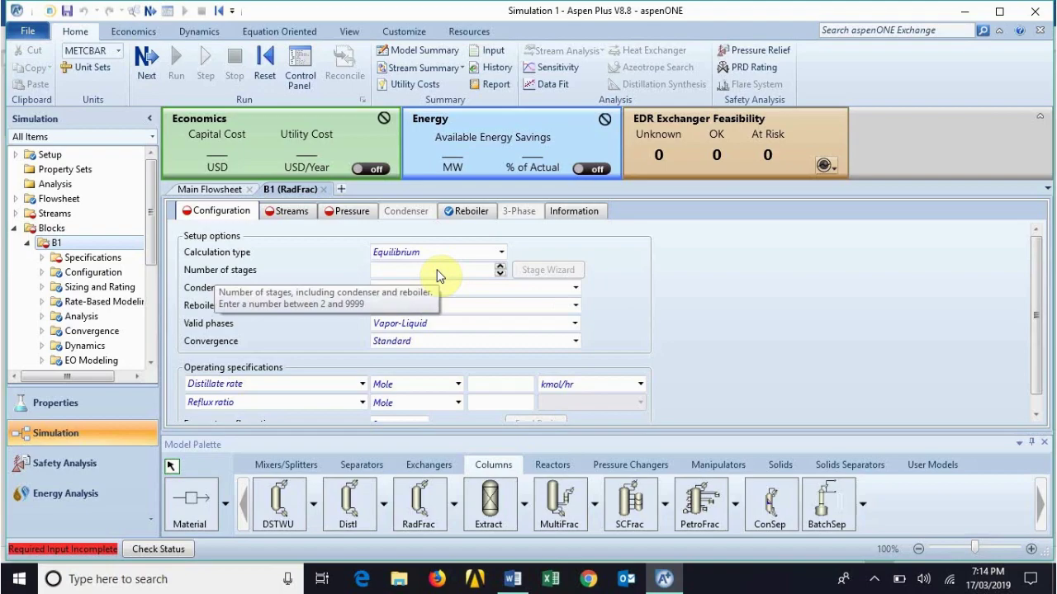
# Review the available calculation type, condenser and reboiler options for column B1 without changing them.
pyautogui.click(501, 252)
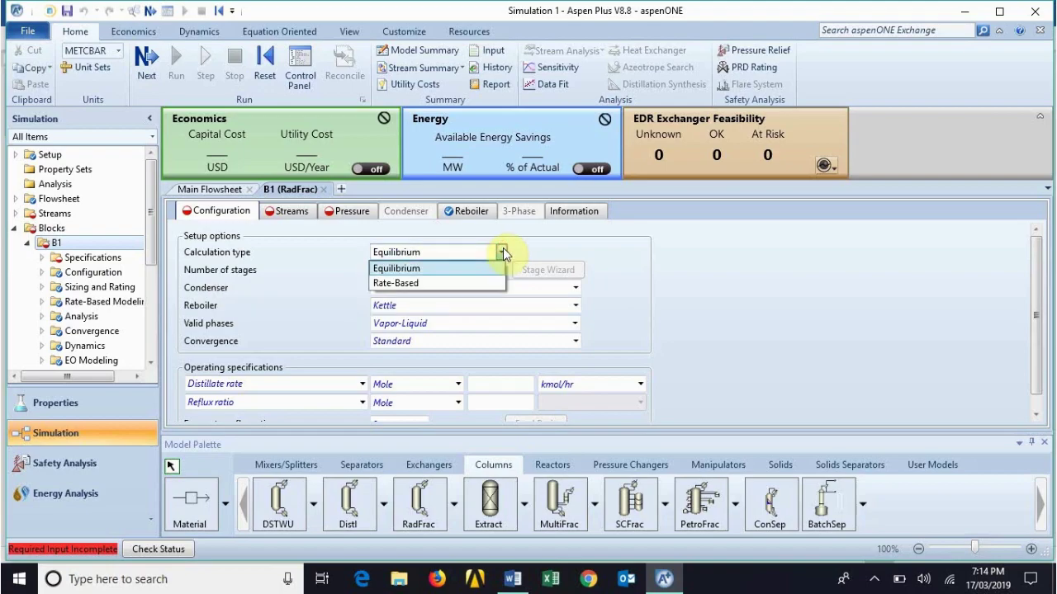
pyautogui.click(503, 249)
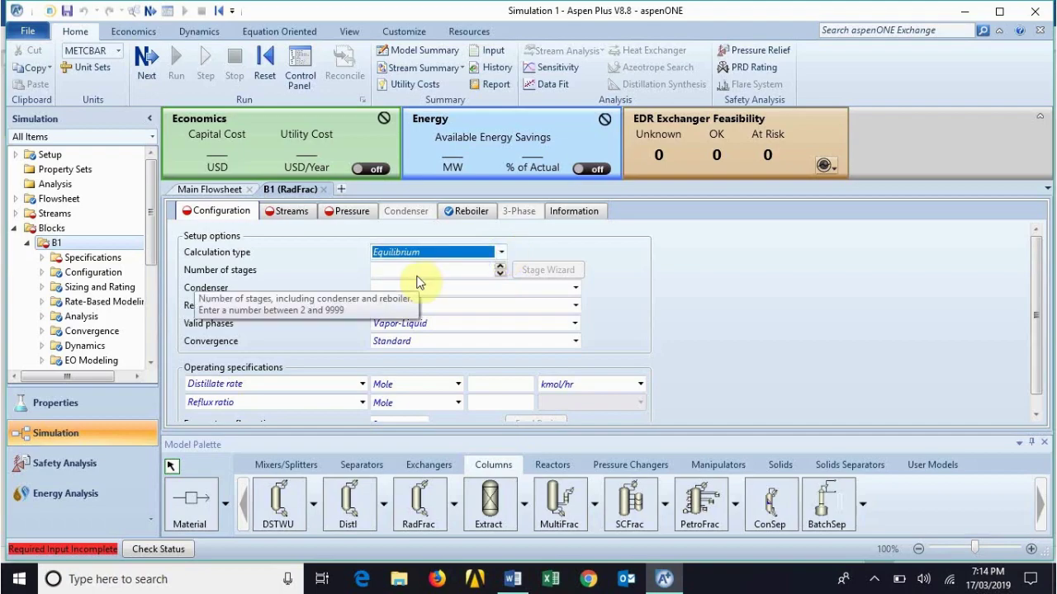
pyautogui.click(577, 287)
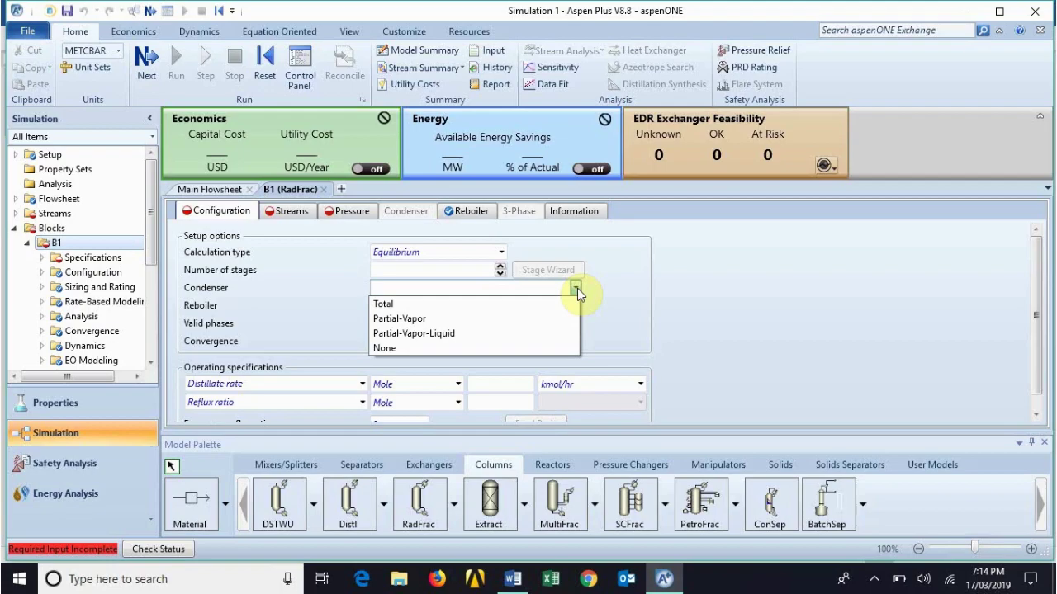
pyautogui.click(577, 288)
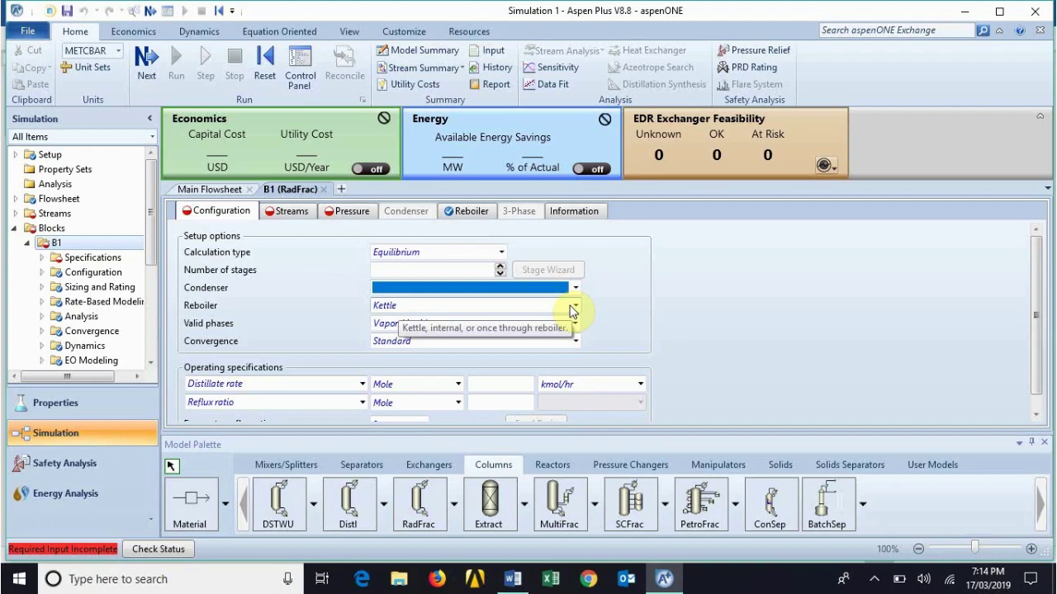
pyautogui.click(574, 307)
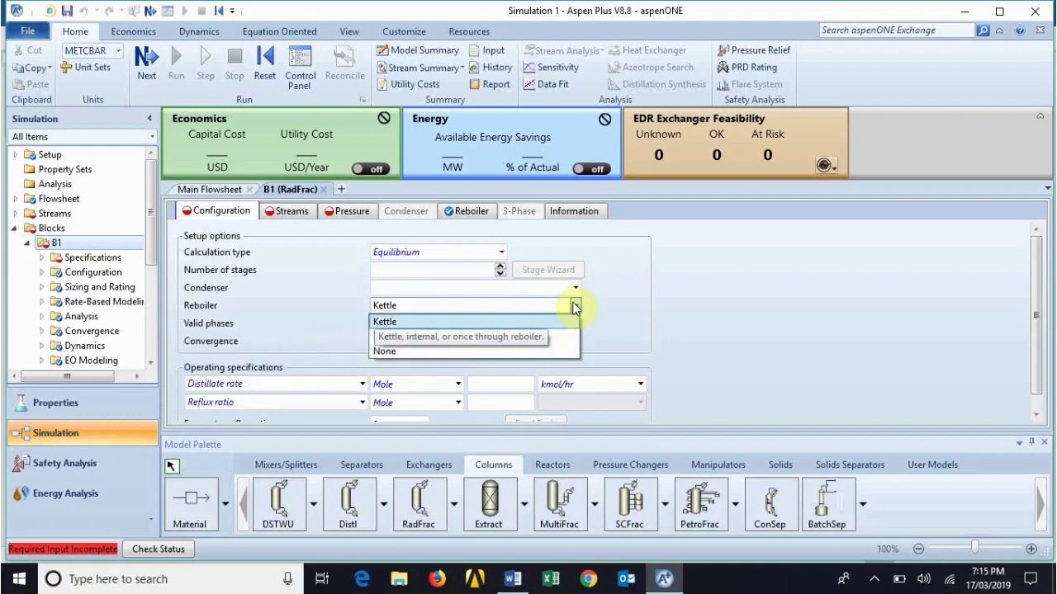
pyautogui.click(574, 306)
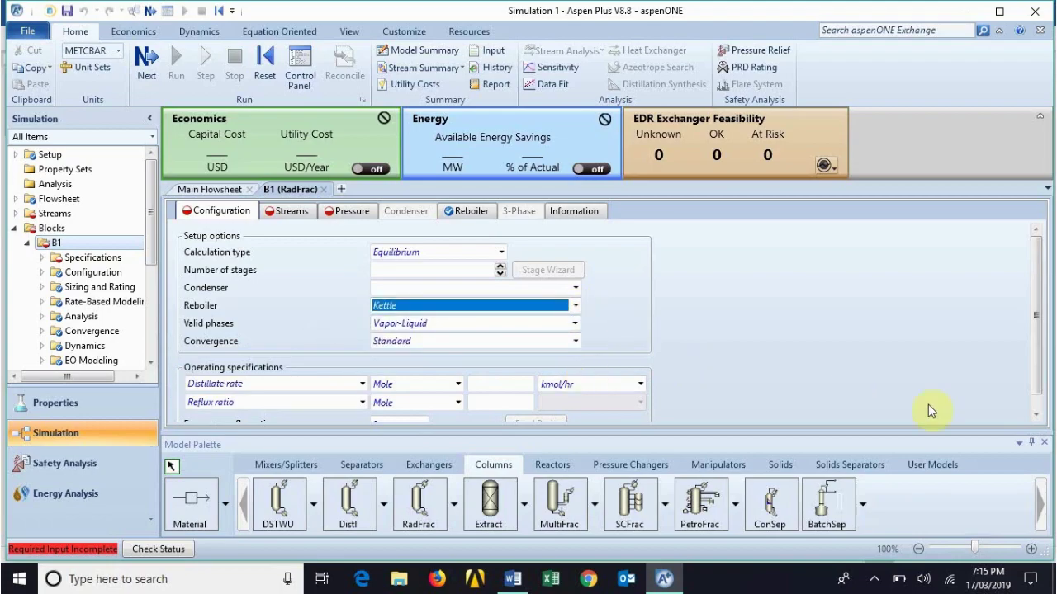
# Set the column's first operating specification to Bottoms rate on a Mass basis.
pyautogui.click(1033, 415)
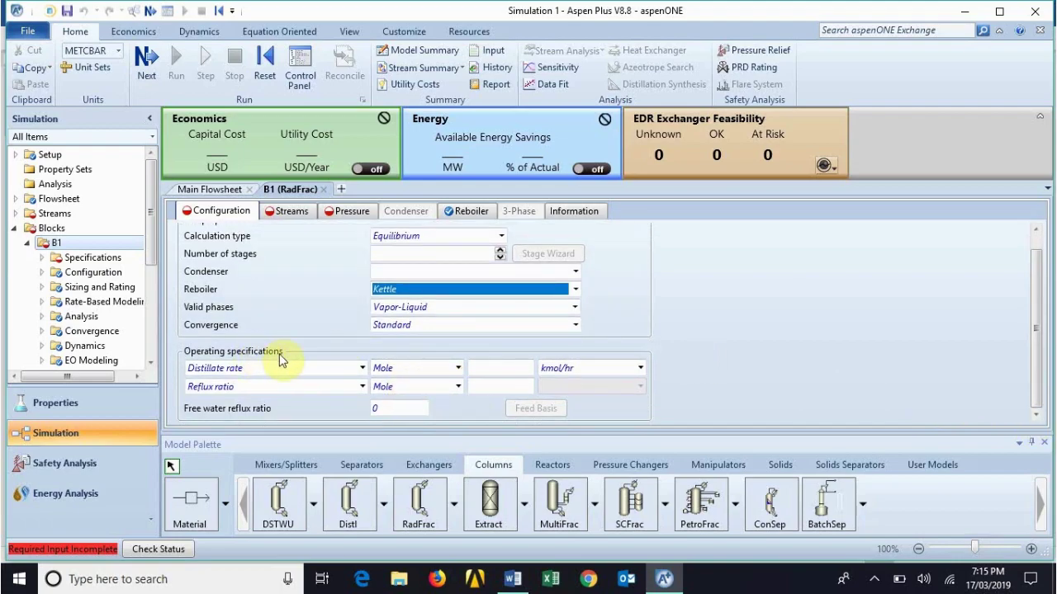
pyautogui.click(362, 368)
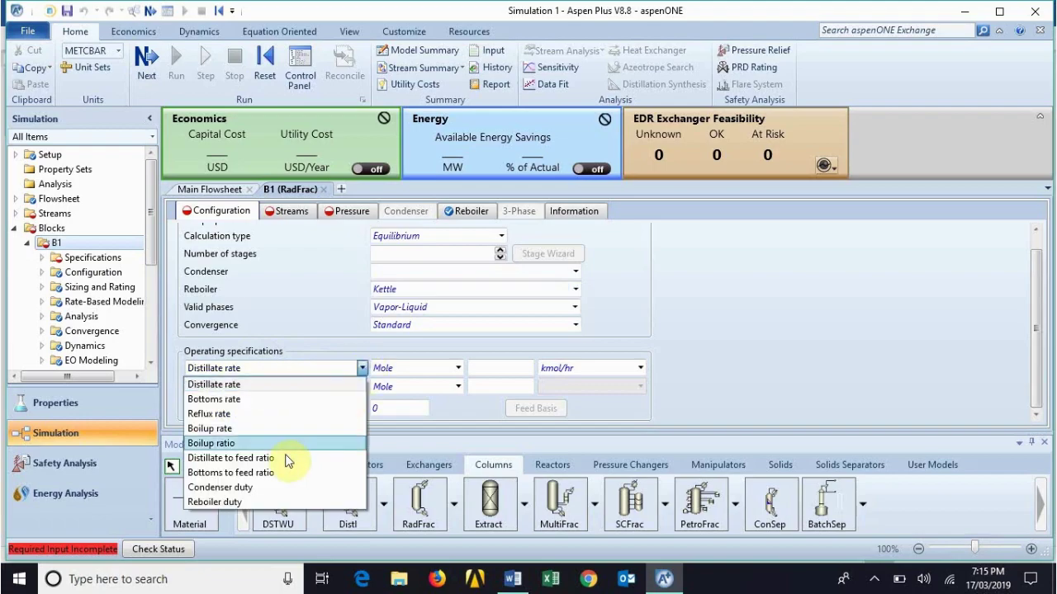
pyautogui.click(277, 401)
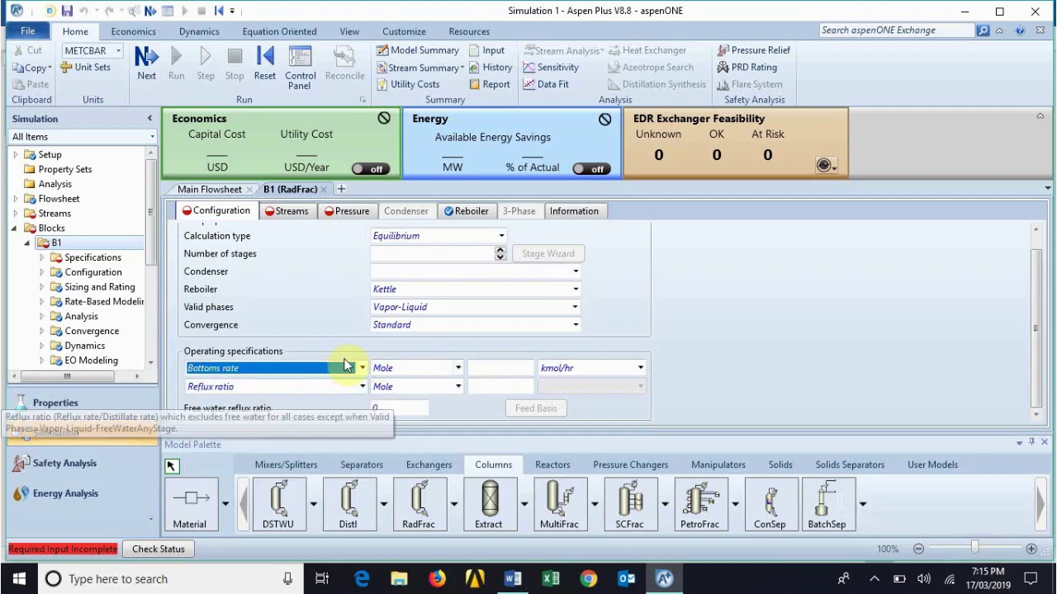
pyautogui.click(639, 368)
pyautogui.click(639, 368)
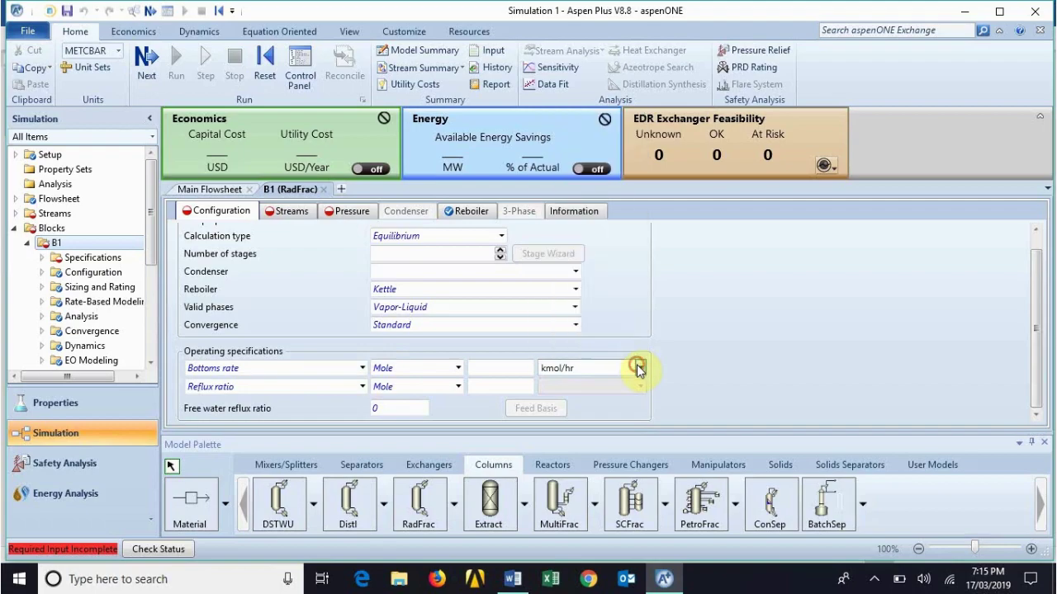
pyautogui.click(450, 376)
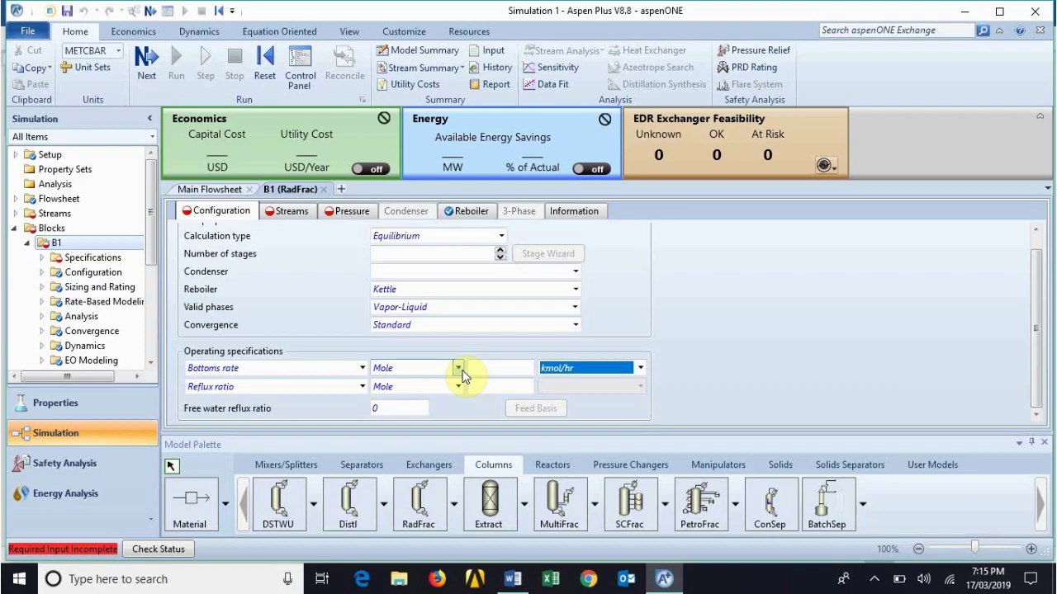
pyautogui.click(458, 368)
pyautogui.click(415, 386)
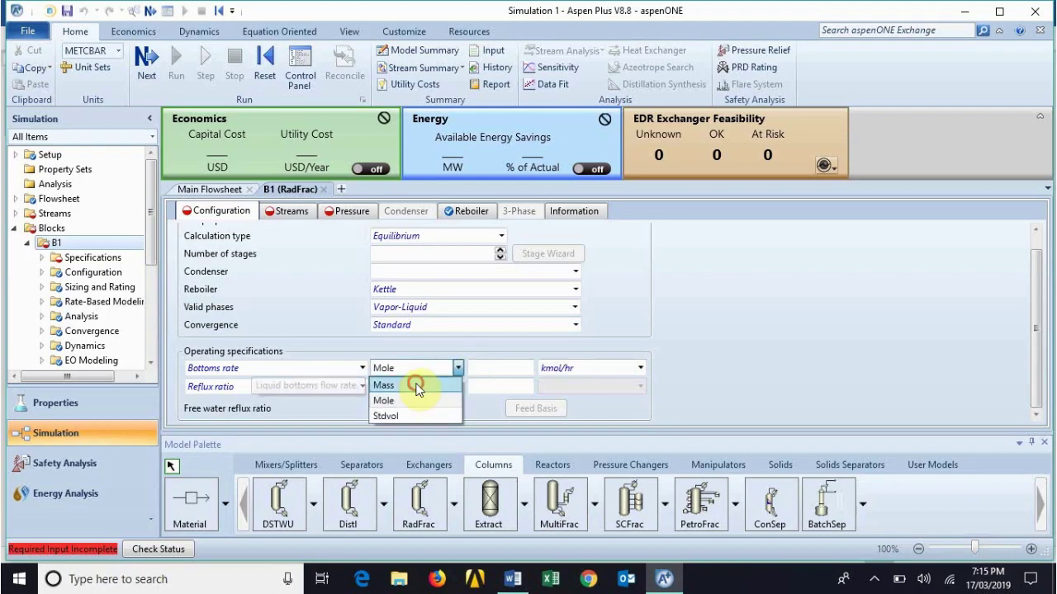
# Review the basis and specification choices for the column's second operating specification, keeping Reflux ratio on a Mole basis.
pyautogui.click(457, 388)
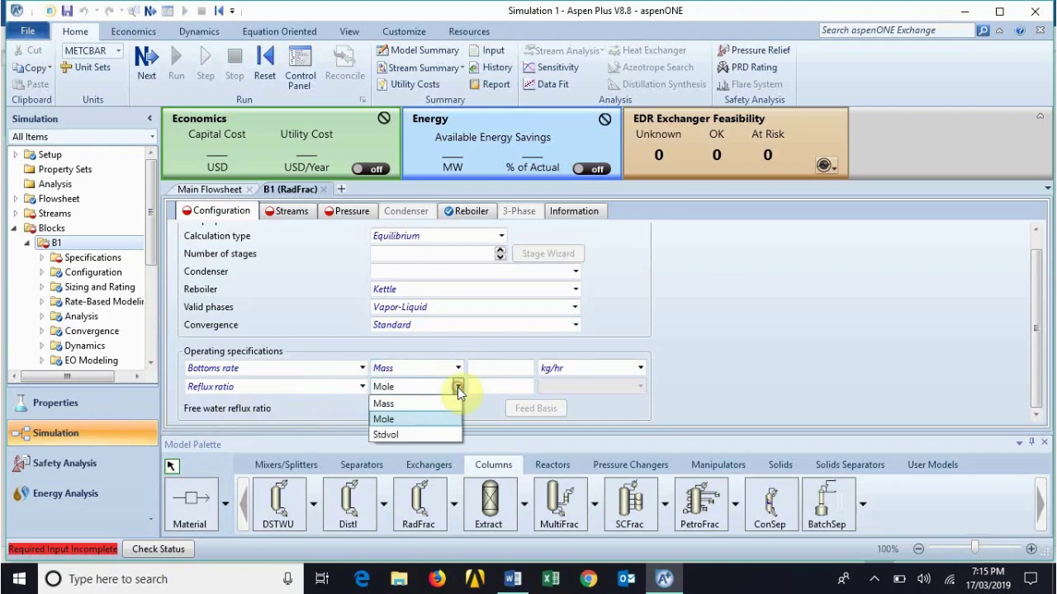
pyautogui.click(458, 387)
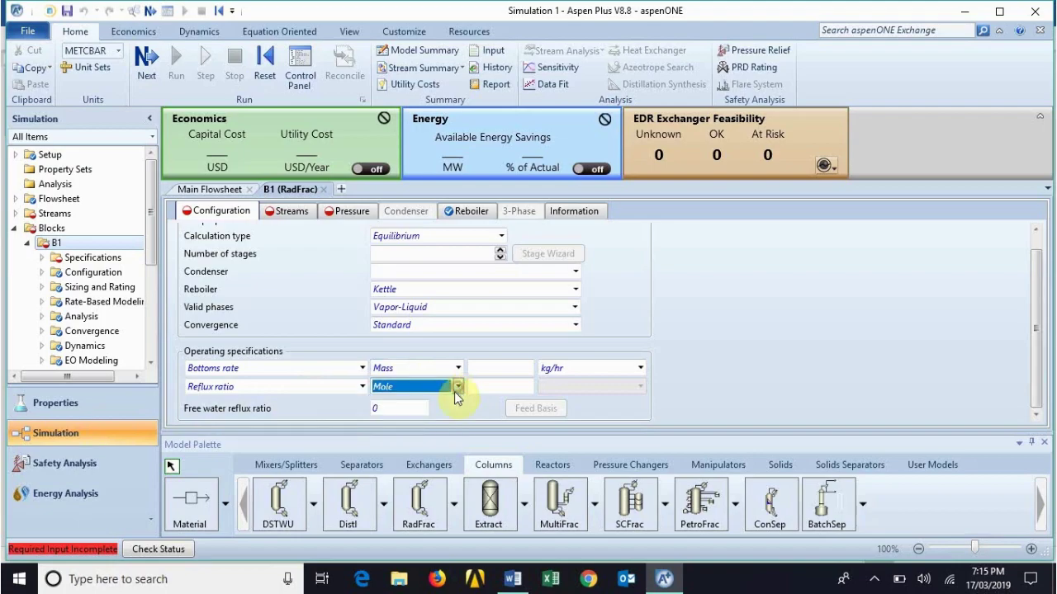
pyautogui.click(360, 386)
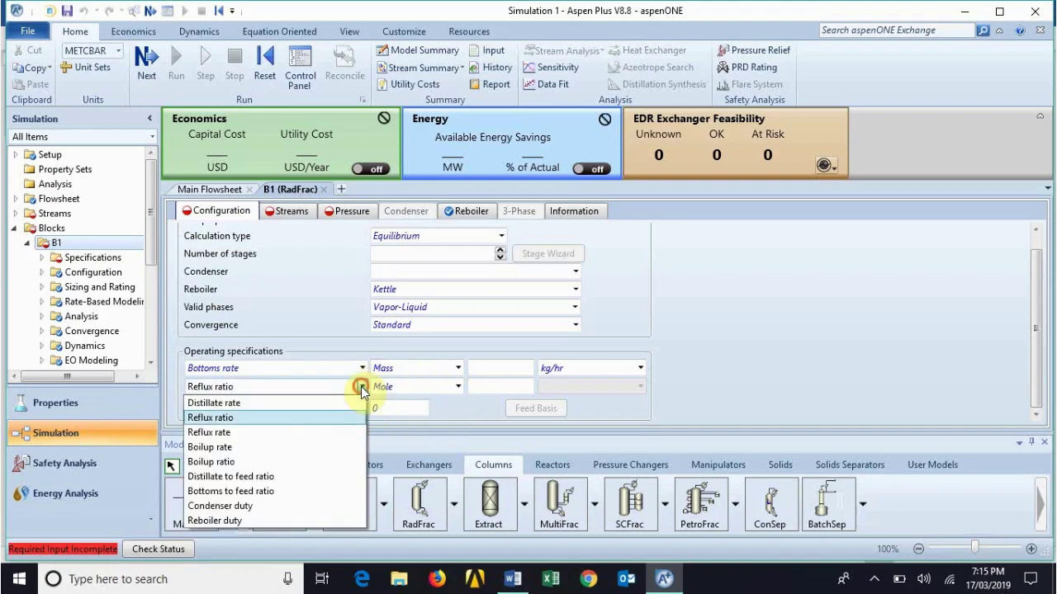
pyautogui.click(361, 387)
pyautogui.click(360, 386)
pyautogui.click(360, 387)
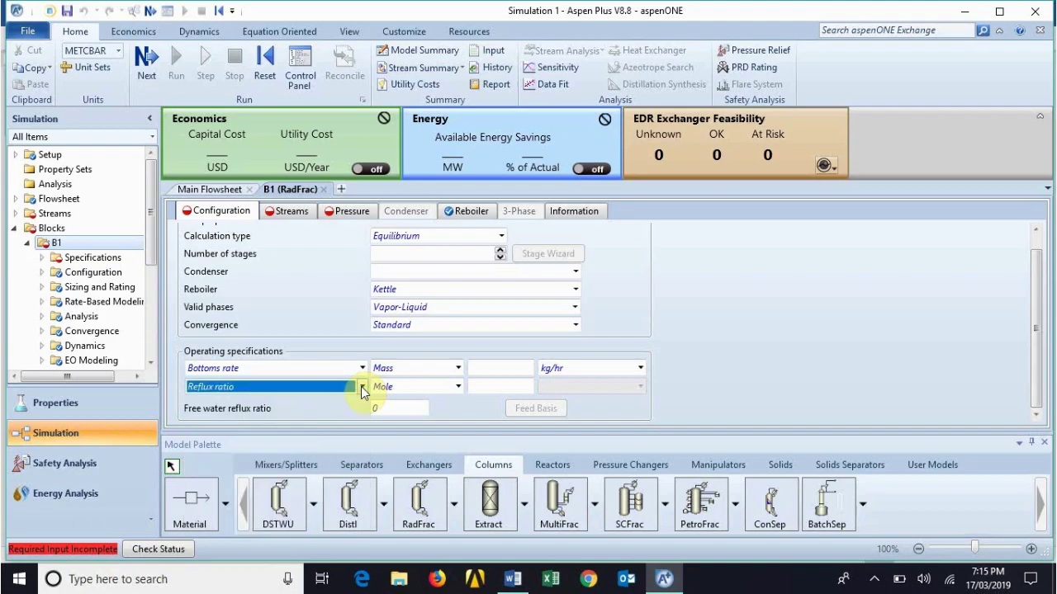
# Review column B1's stream stage and pressure input forms, and return to the main flowsheet.
pyautogui.click(289, 212)
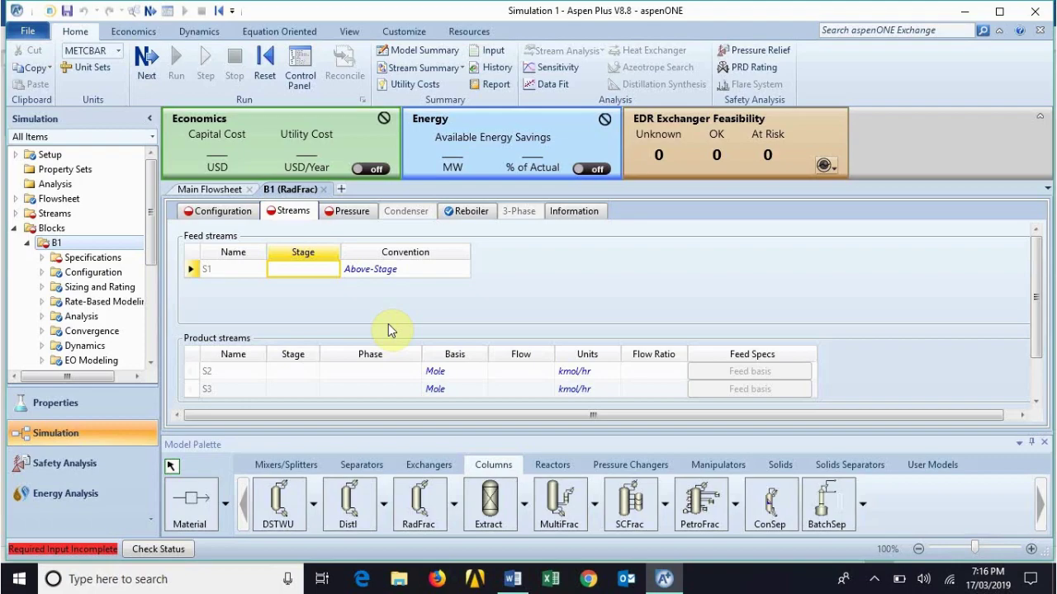
pyautogui.click(351, 212)
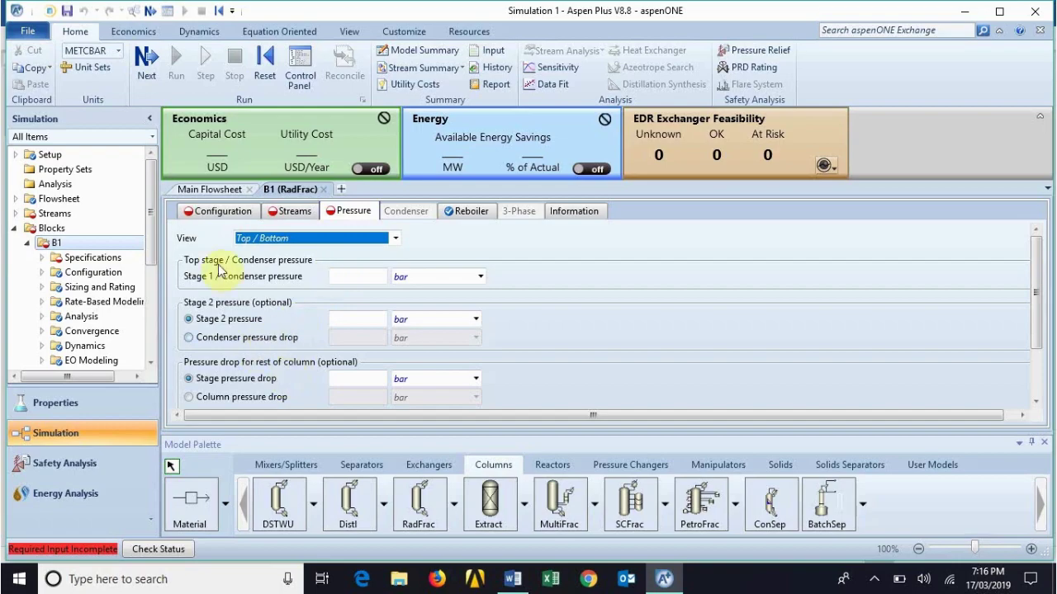
pyautogui.click(324, 190)
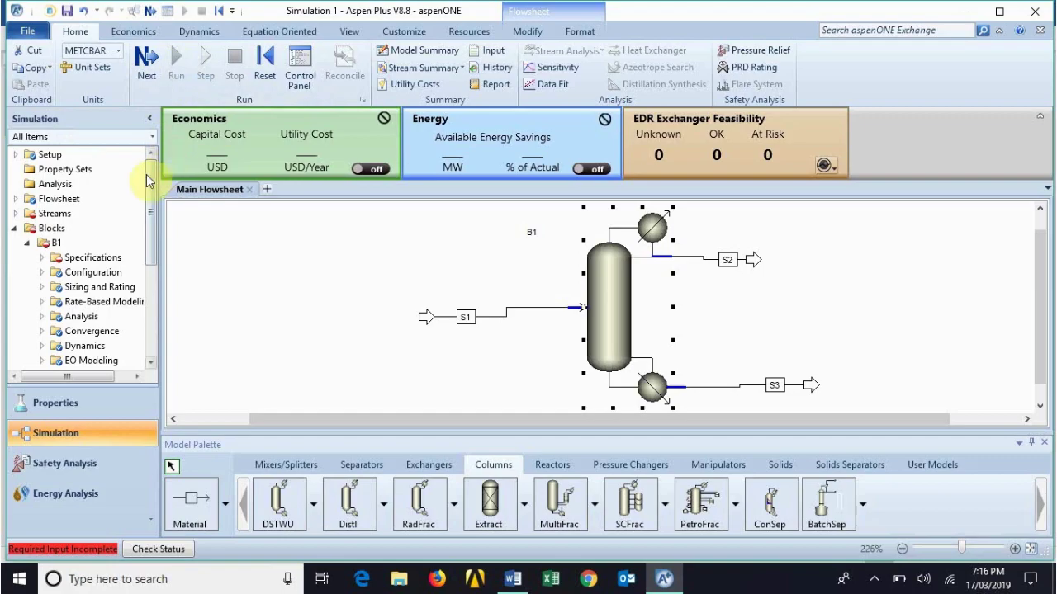
# Expand the Results Summary and examine its entries, including run status, streams, convergence and operating costs.
pyautogui.moveTo(150, 174); pyautogui.dragTo(152, 258)
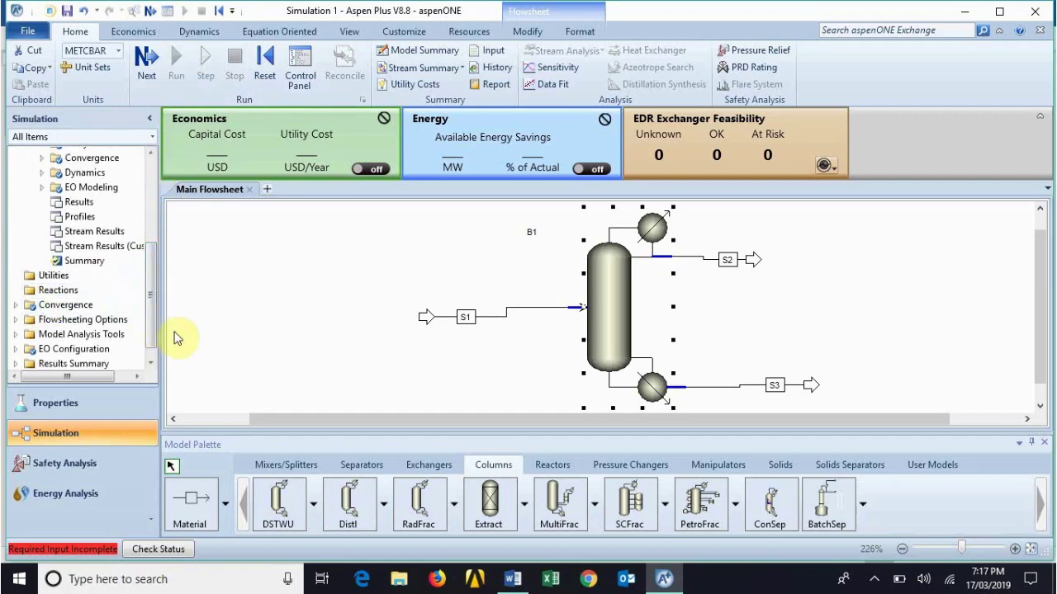
pyautogui.click(152, 364)
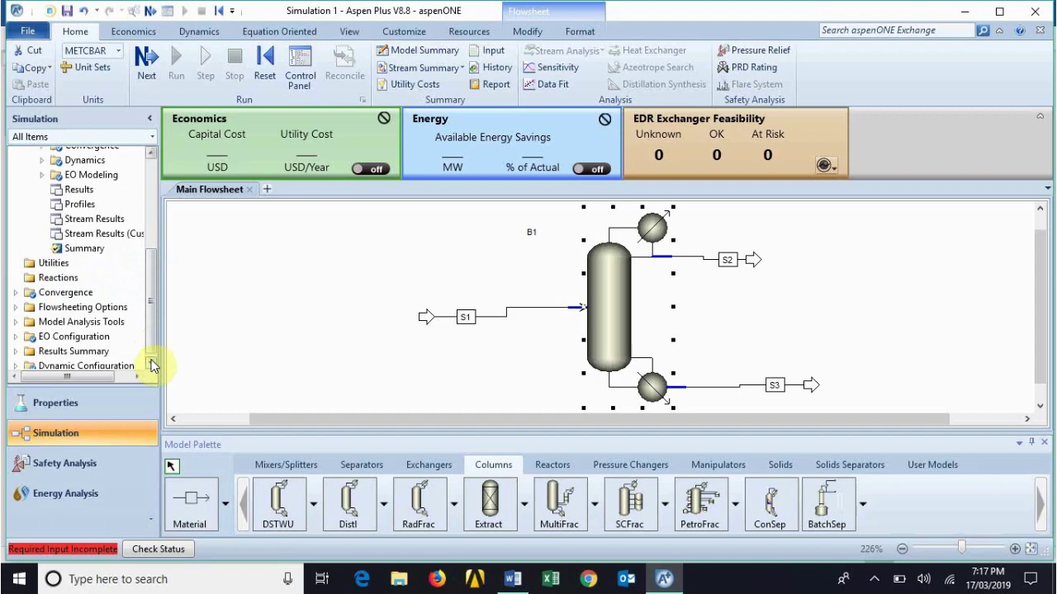
pyautogui.click(14, 351)
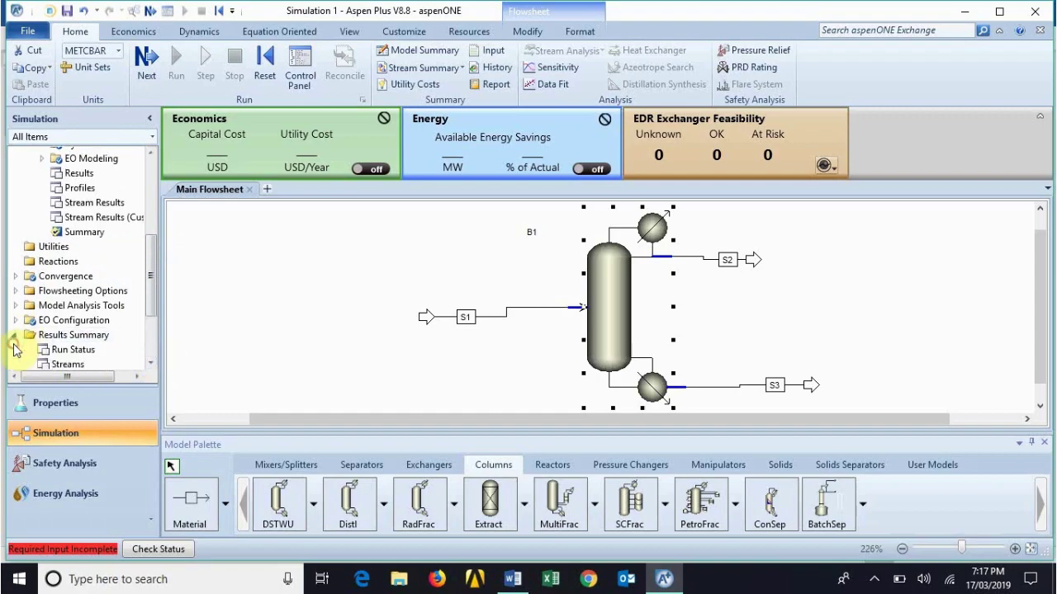
pyautogui.click(151, 364)
pyautogui.click(151, 365)
pyautogui.click(151, 365)
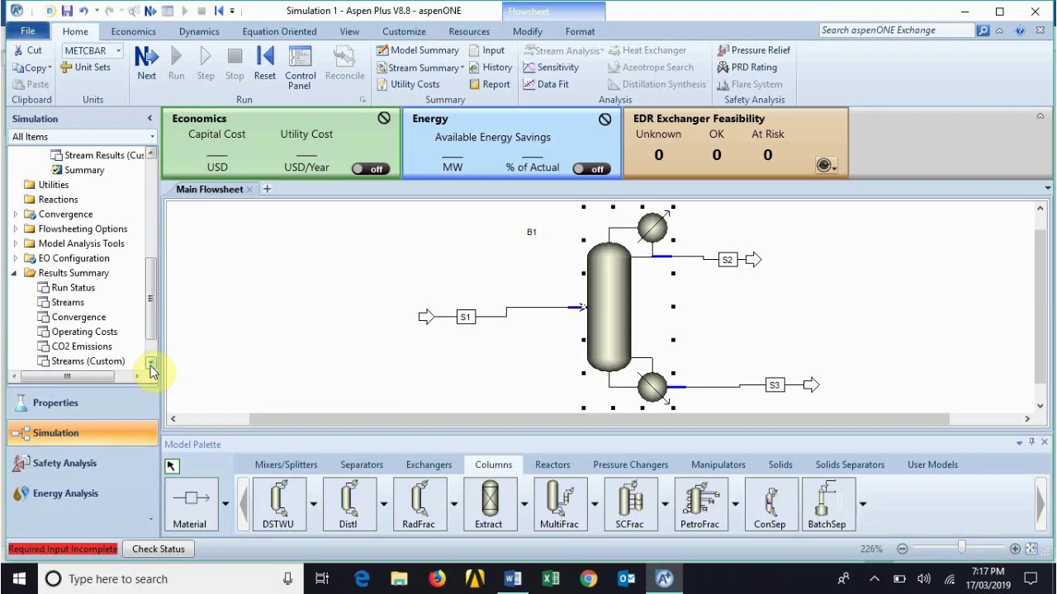
pyautogui.moveTo(149, 323)
pyautogui.mouseDown()
pyautogui.moveTo(153, 301)
pyautogui.moveTo(152, 334)
pyautogui.mouseUp()
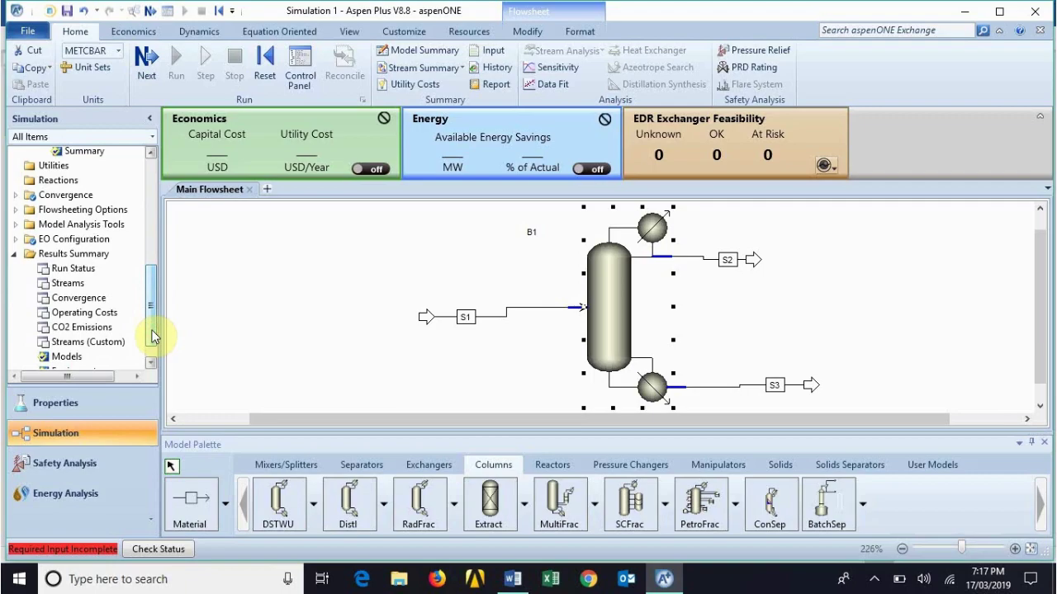
pyautogui.moveTo(152, 336); pyautogui.dragTo(153, 324)
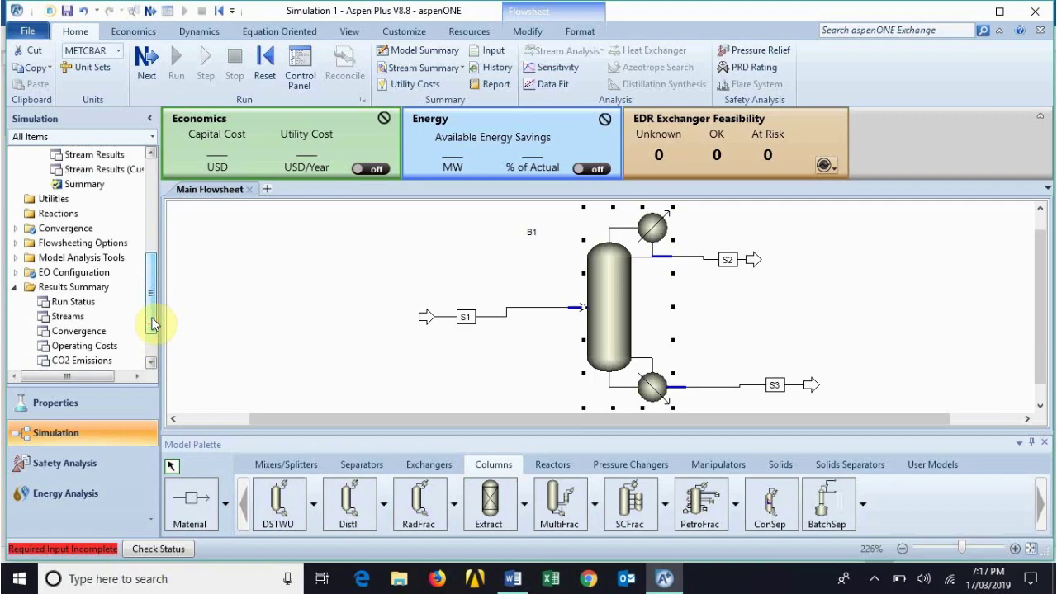
pyautogui.moveTo(152, 324); pyautogui.dragTo(153, 293)
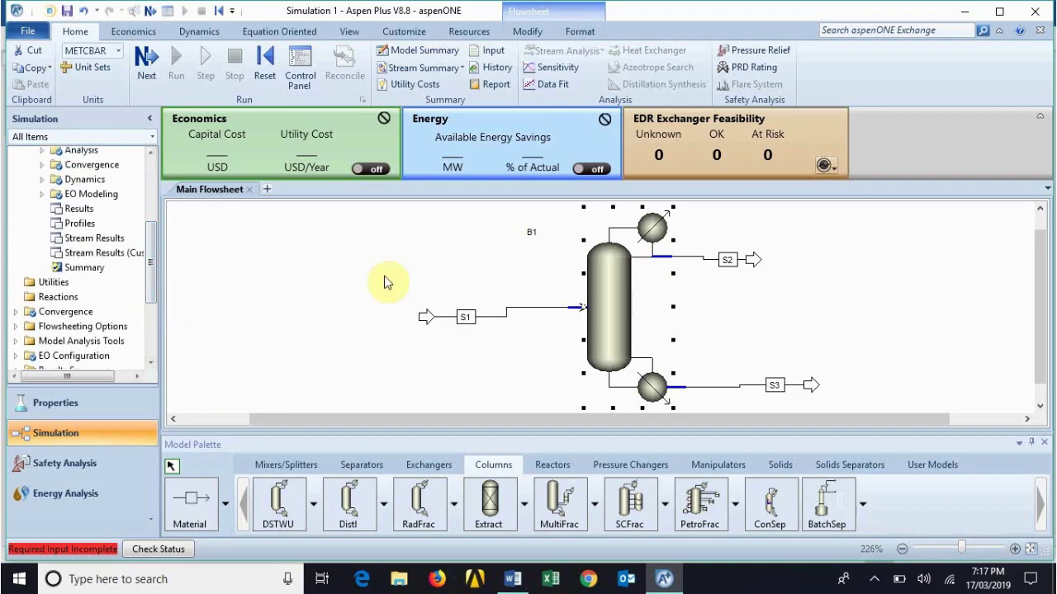